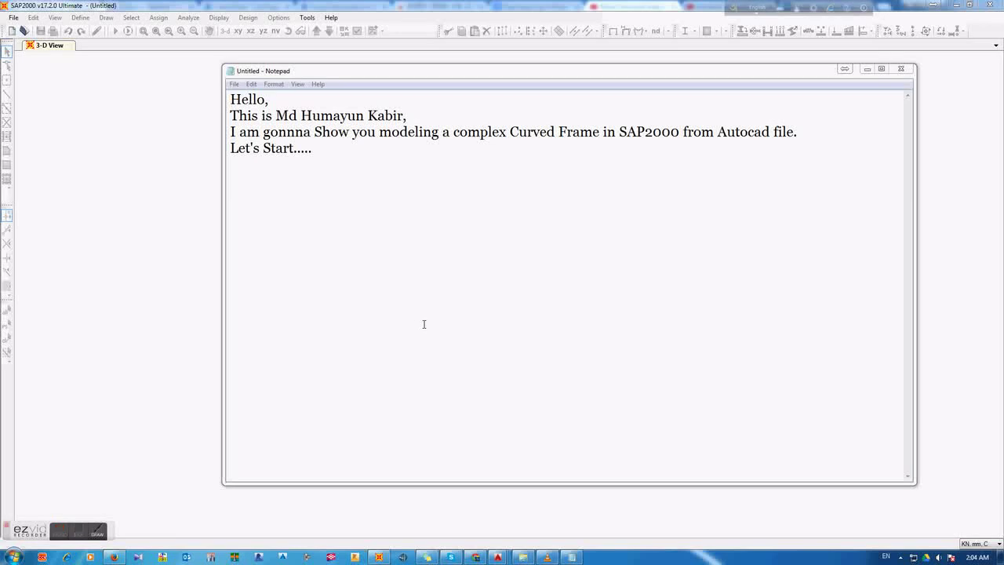
# Review the greeting, author and tutorial lines in the Notepad notes, then minimize Notepad to reveal SAP2000
pyautogui.doubleClick(237, 102)
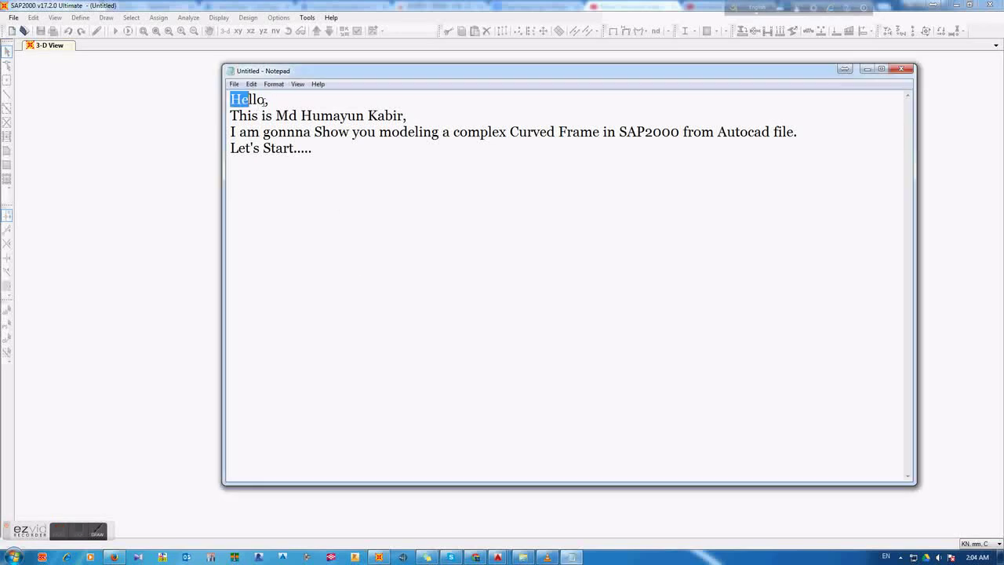
pyautogui.moveTo(234, 116); pyautogui.dragTo(474, 117)
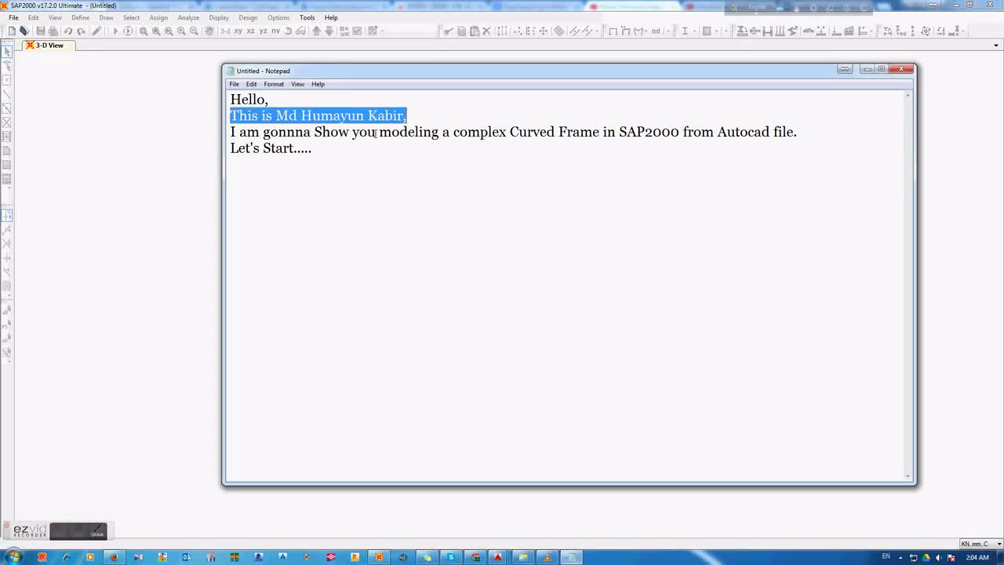
pyautogui.moveTo(230, 132); pyautogui.dragTo(813, 126)
pyautogui.click(814, 123)
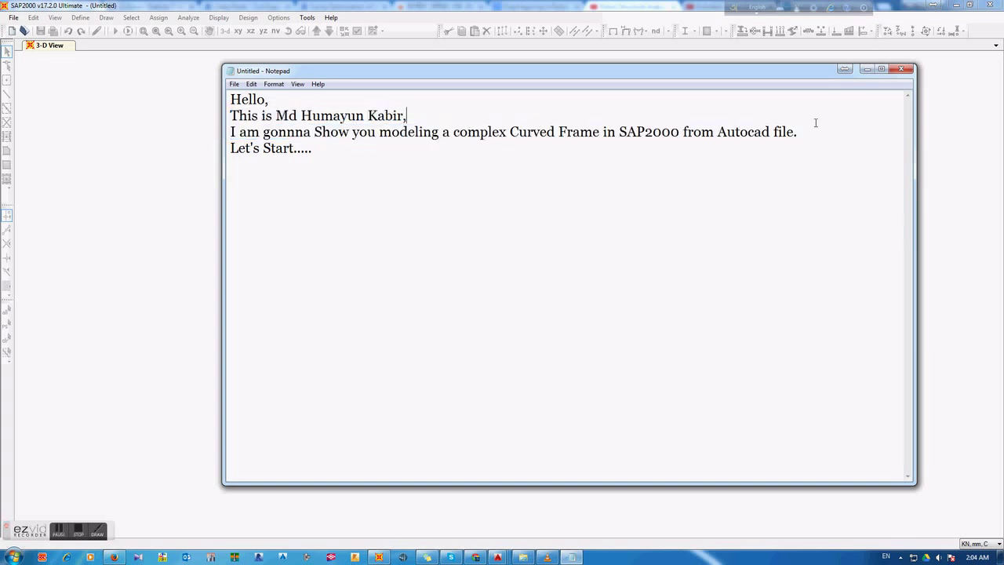
pyautogui.moveTo(233, 149); pyautogui.dragTo(343, 152)
pyautogui.click(343, 152)
pyautogui.click(867, 70)
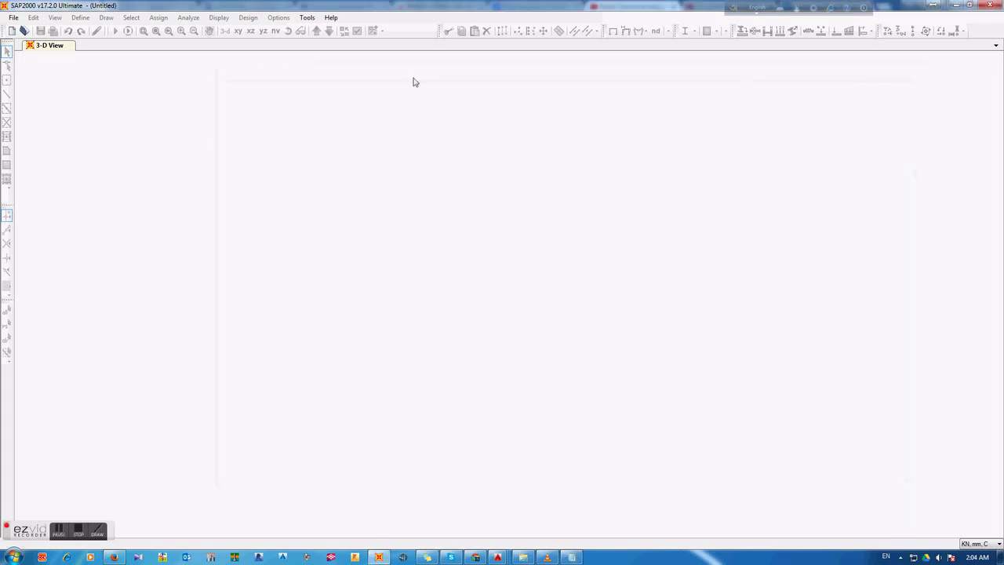
# Import the SAP2 AutoCAD DXF file with Y up and KN, mm, C units
pyautogui.click(13, 17)
pyautogui.moveTo(34, 91)
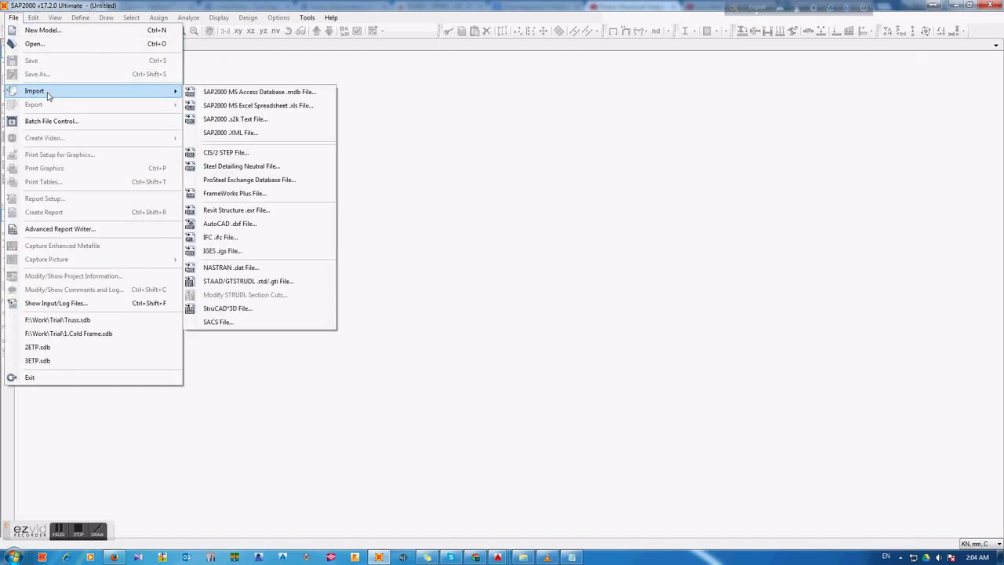
pyautogui.click(244, 223)
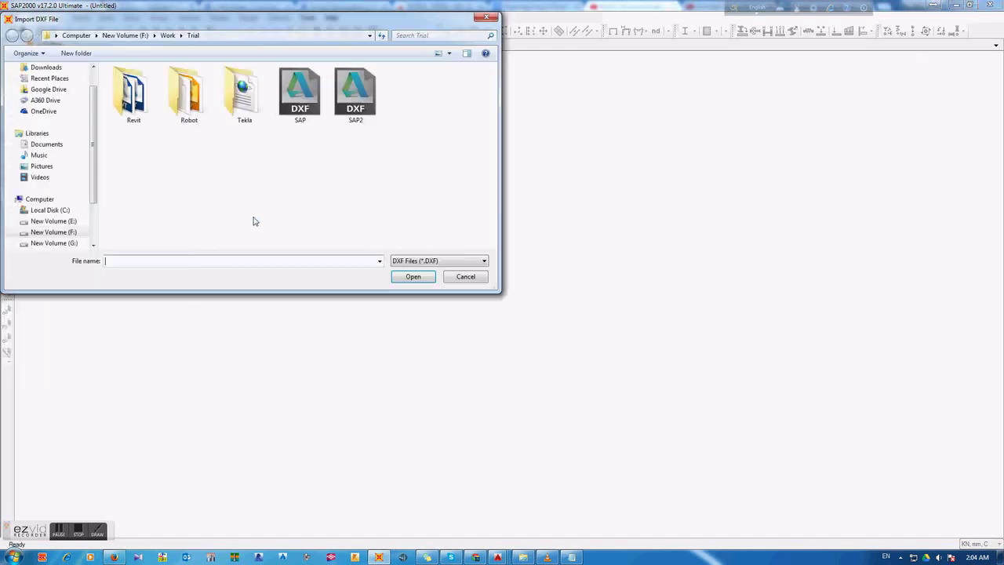
pyautogui.click(359, 106)
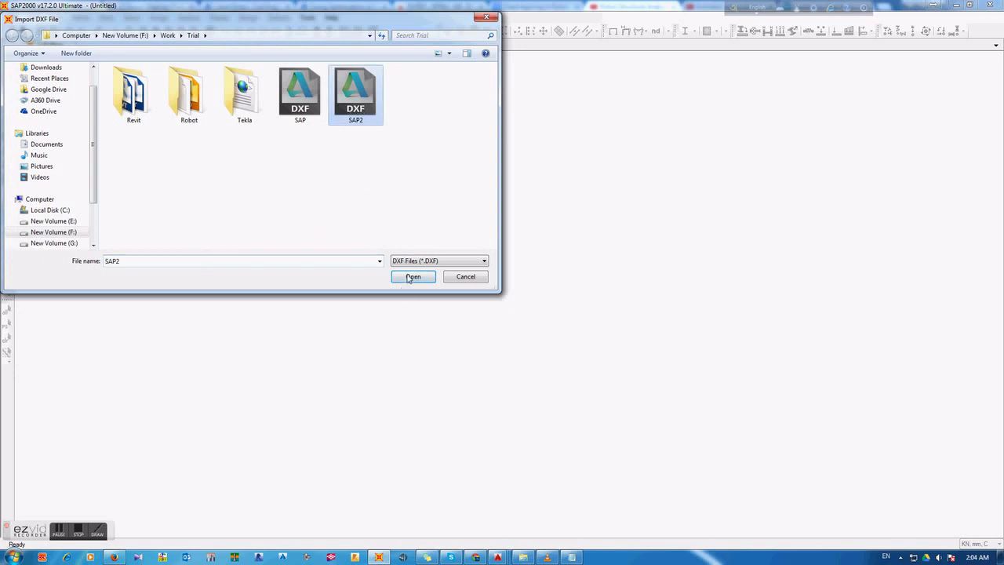
pyautogui.click(412, 277)
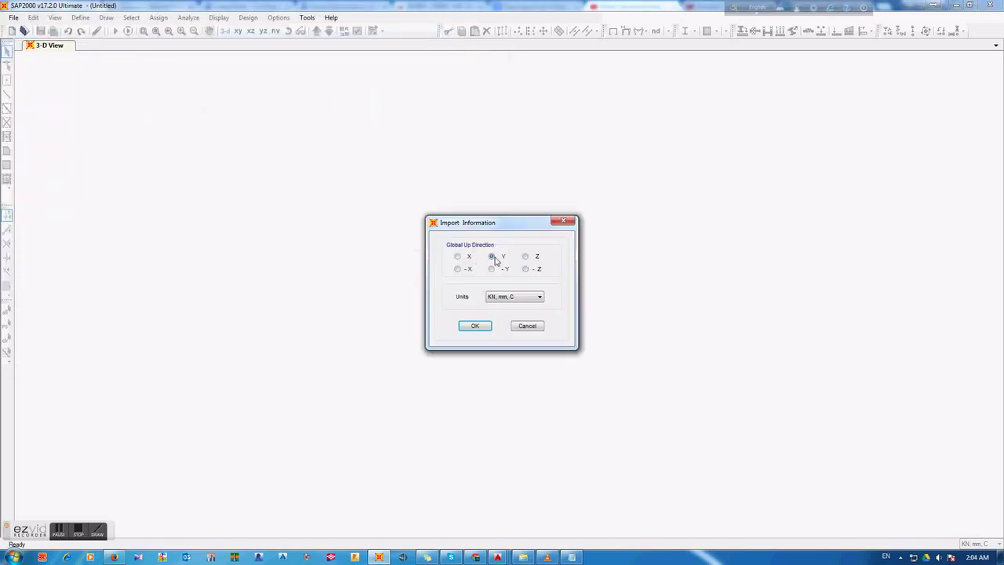
pyautogui.click(511, 296)
pyautogui.click(506, 338)
pyautogui.press('Return')
# Map the Truss layer to frames and the Column layer to NL links, and finish the import
pyautogui.click(521, 227)
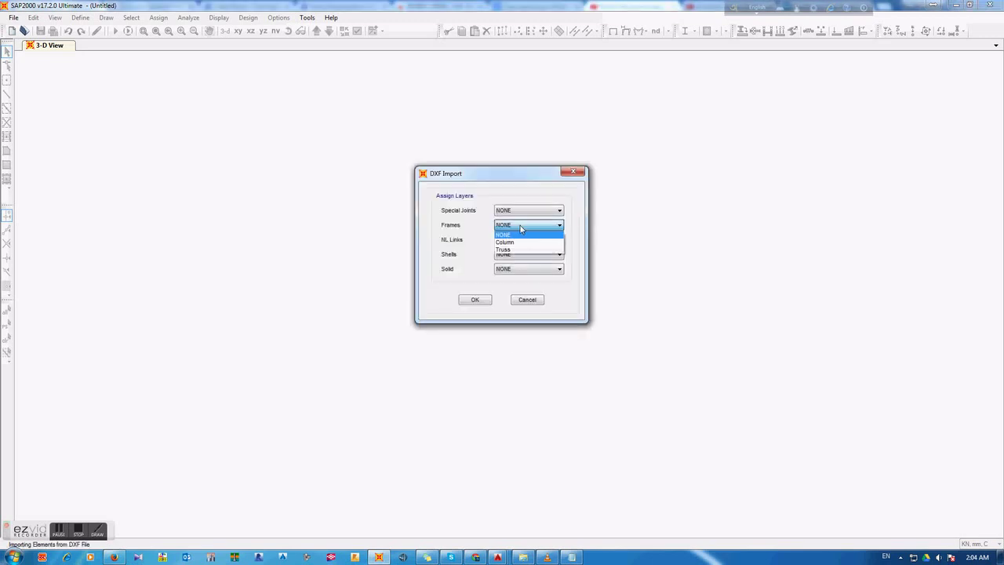
pyautogui.click(517, 249)
pyautogui.click(524, 240)
pyautogui.click(521, 256)
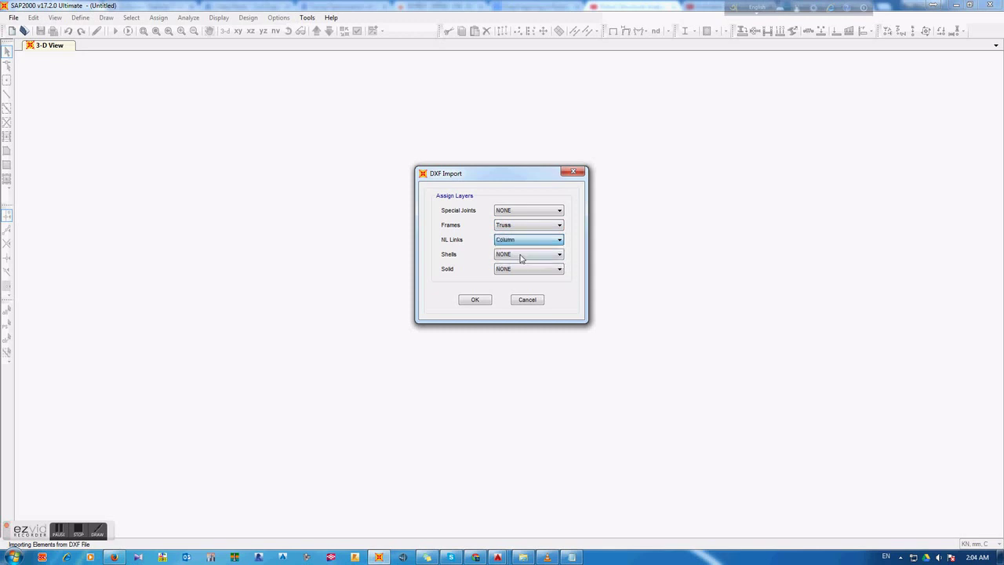
pyautogui.click(475, 300)
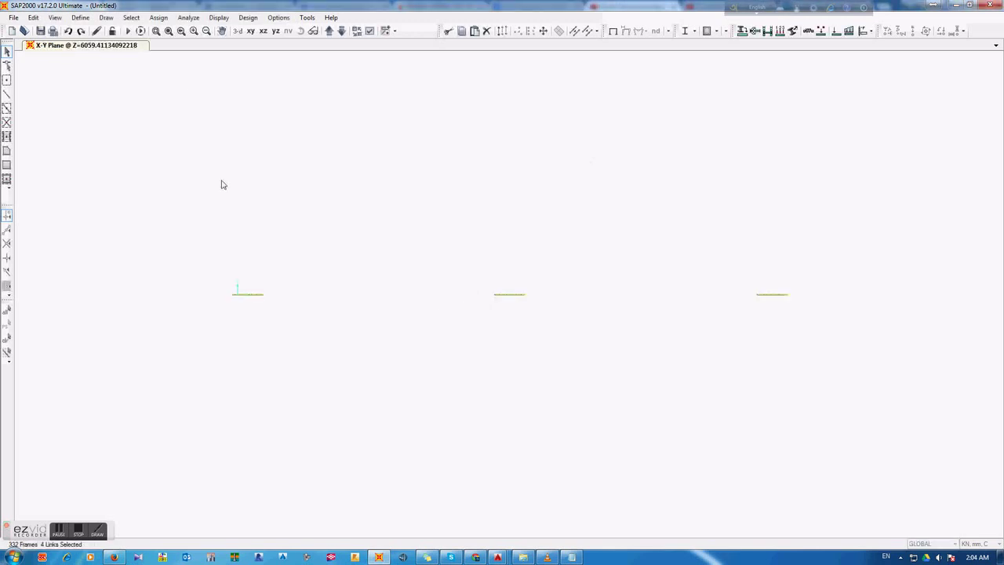
# Switch to a 3-D view and pan and zoom so the whole curved truss is visible
pyautogui.click(237, 30)
pyautogui.moveTo(531, 276); pyautogui.dragTo(544, 327, button='middle')
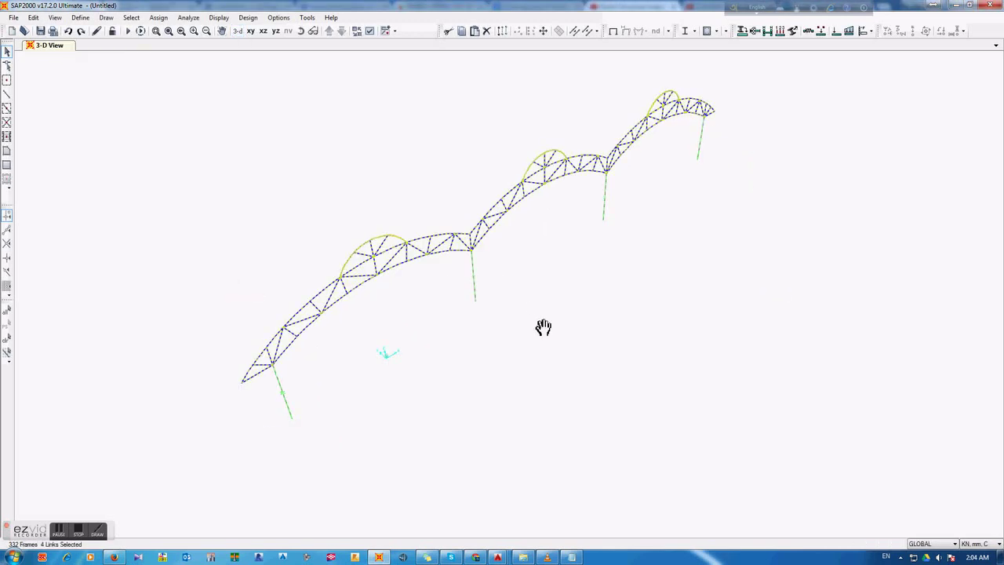
pyautogui.click(502, 349)
pyautogui.moveTo(318, 424); pyautogui.dragTo(375, 393, button='middle')
pyautogui.scroll(2, 376, 393)
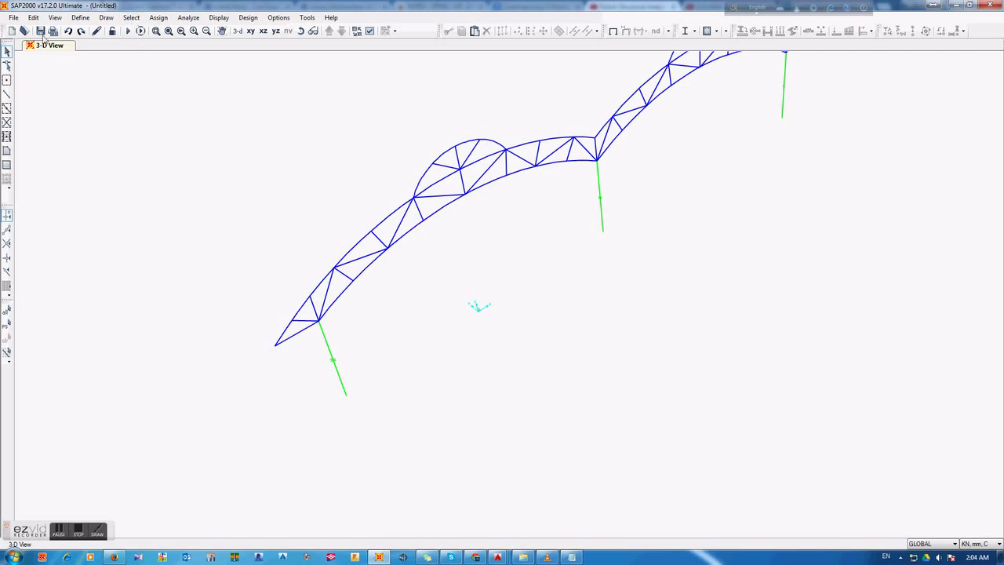
# Save the model as 'Curved Truss'
pyautogui.click(13, 17)
pyautogui.click(32, 59)
pyautogui.write('Curved Truss')
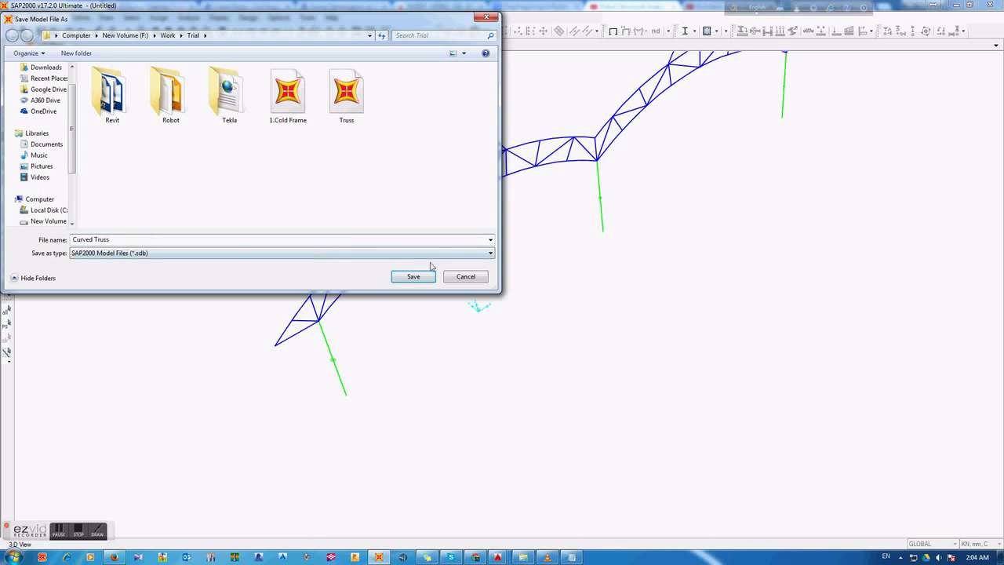
pyautogui.click(413, 276)
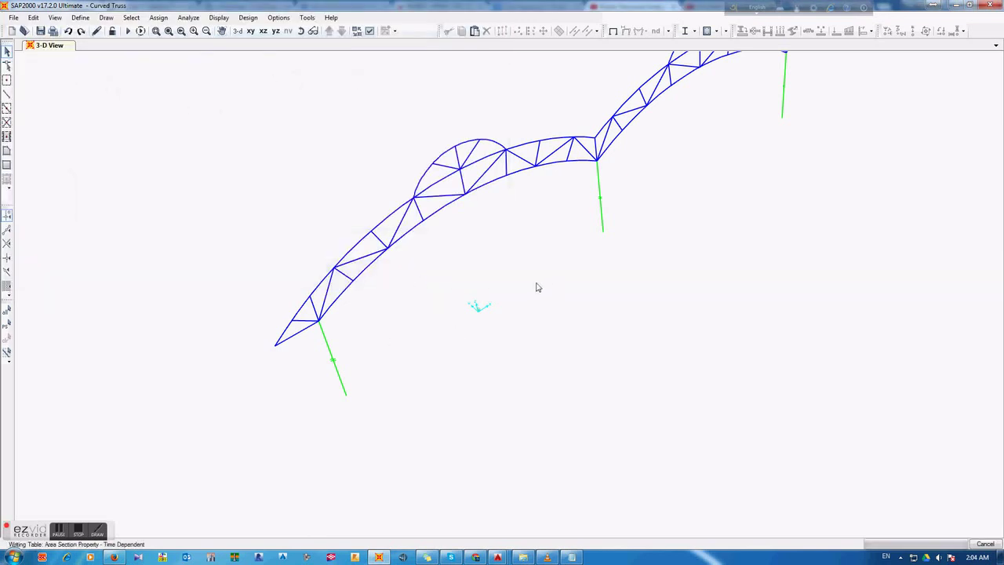
pyautogui.moveTo(544, 269)
pyautogui.keyDown('shift'); pyautogui.mouseDown(button='middle')
pyautogui.moveTo(446, 343)
pyautogui.moveTo(570, 298)
pyautogui.mouseUp(button='middle'); pyautogui.keyUp('shift')
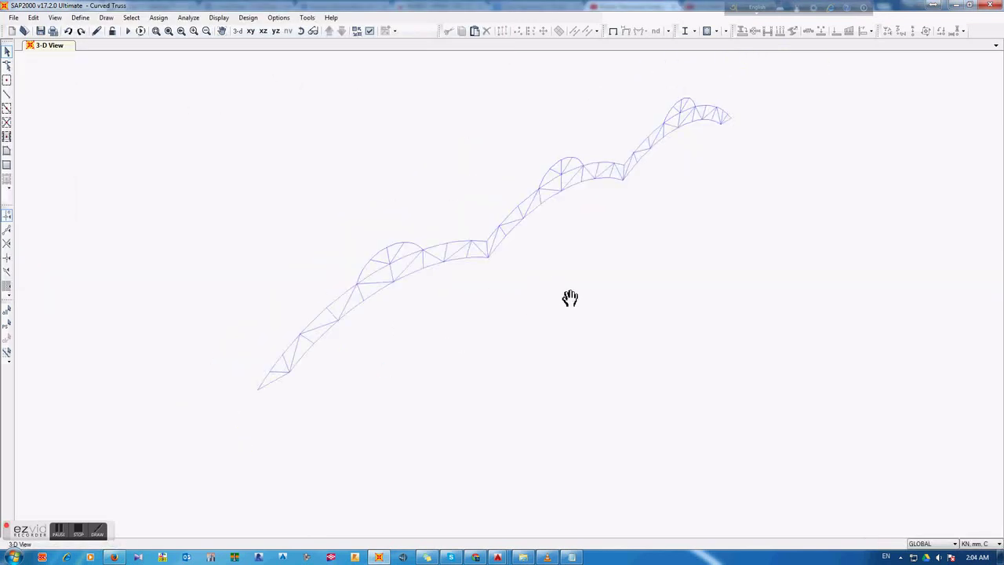
# Add a new steel pipe frame section and name it Pipe
pyautogui.click(80, 17)
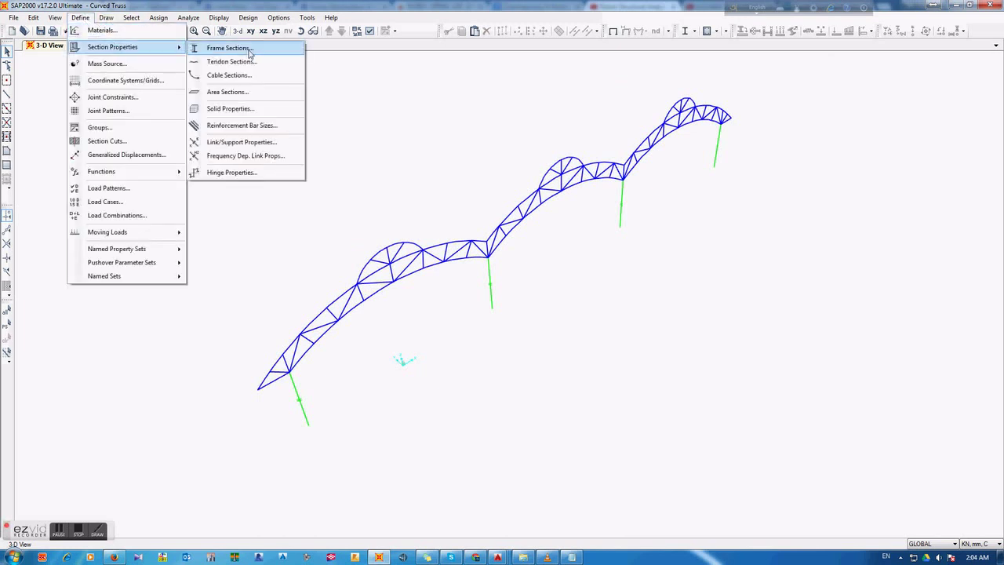
pyautogui.click(250, 52)
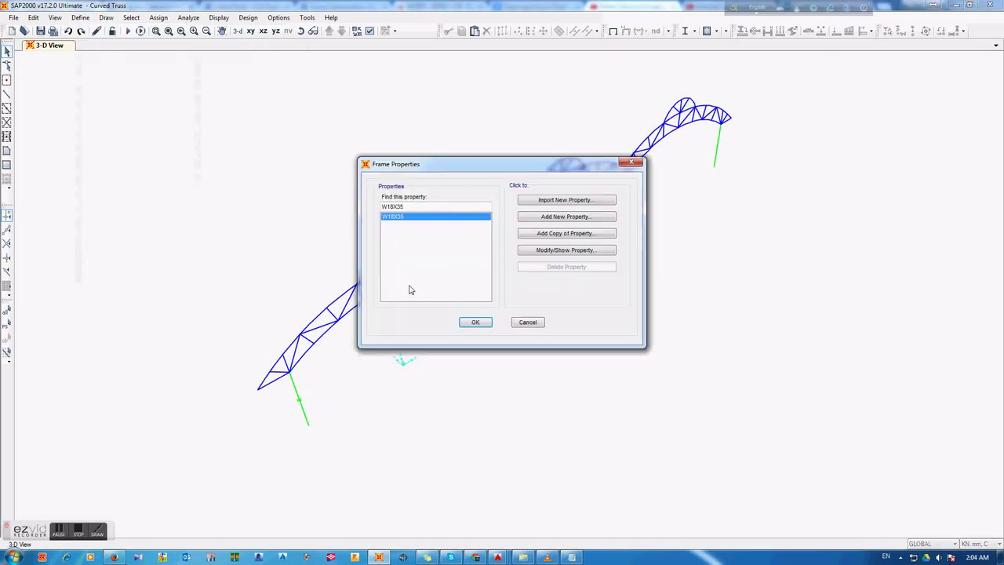
pyautogui.click(566, 217)
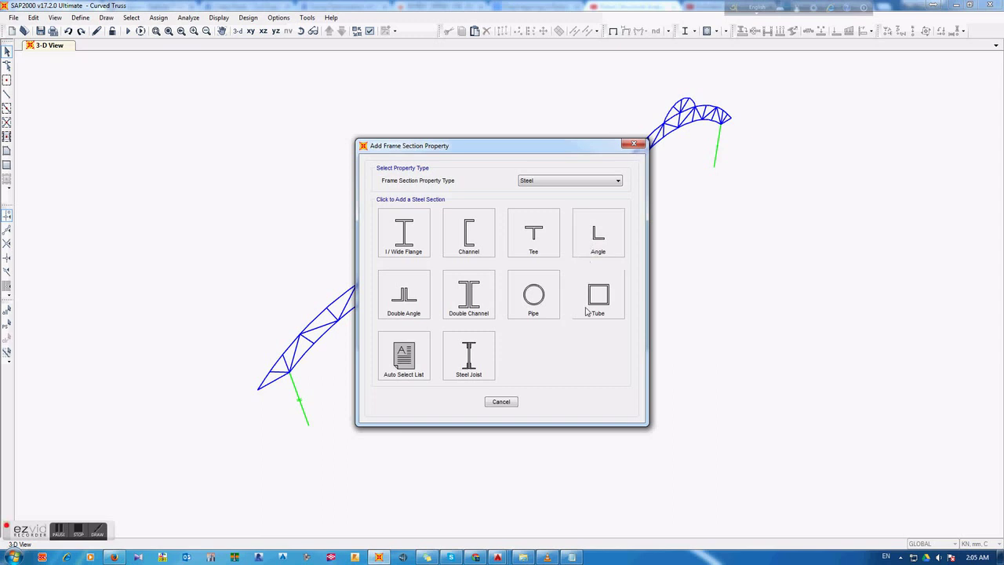
pyautogui.click(538, 309)
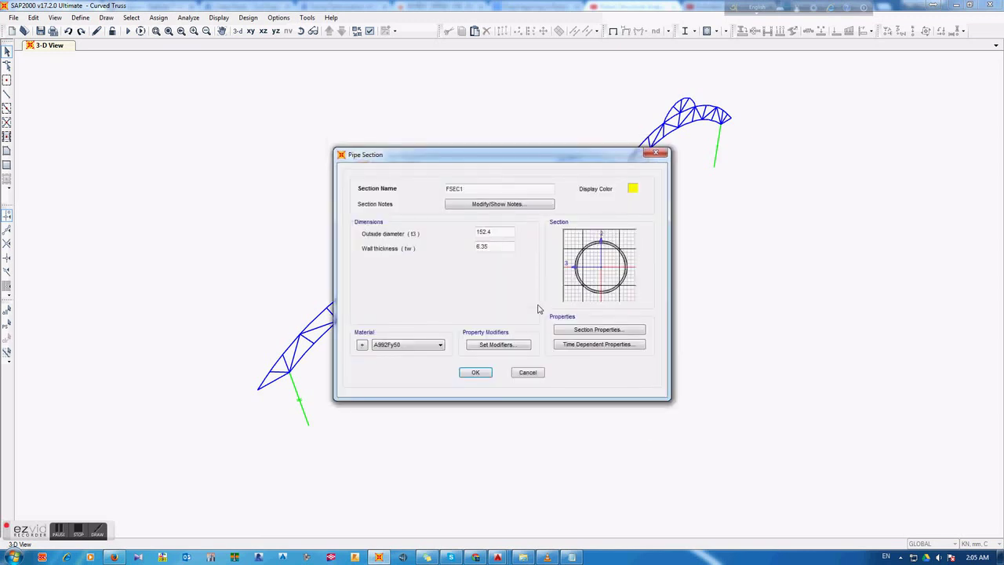
pyautogui.moveTo(549, 189); pyautogui.dragTo(428, 192)
pyautogui.write('Pipe')
# Give the Pipe section a 100 mm outside diameter and 5 mm wall thickness, and accept it
pyautogui.moveTo(493, 233); pyautogui.dragTo(474, 233)
pyautogui.write('100')
pyautogui.moveTo(491, 246); pyautogui.dragTo(468, 254)
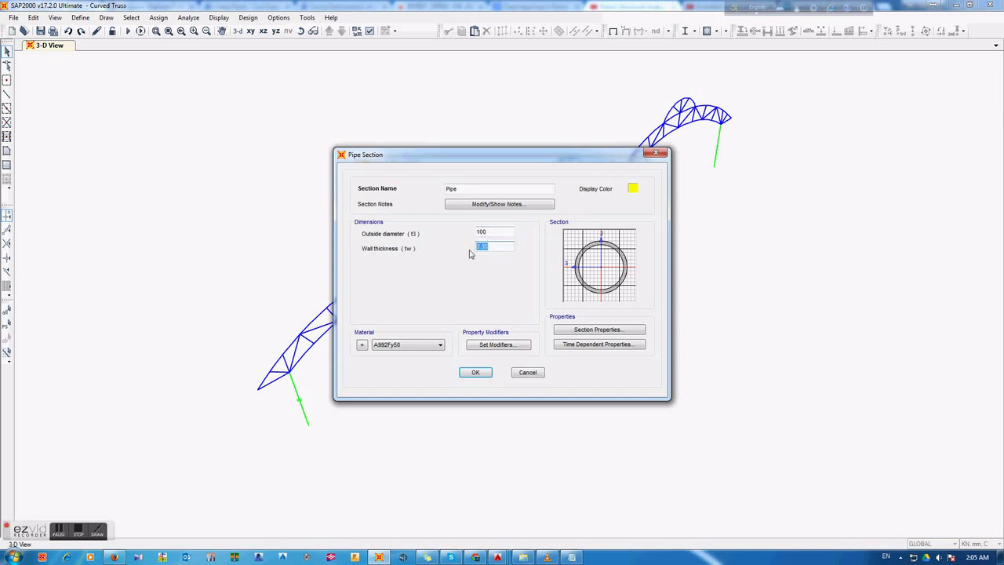
pyautogui.write('5')
pyautogui.click(476, 373)
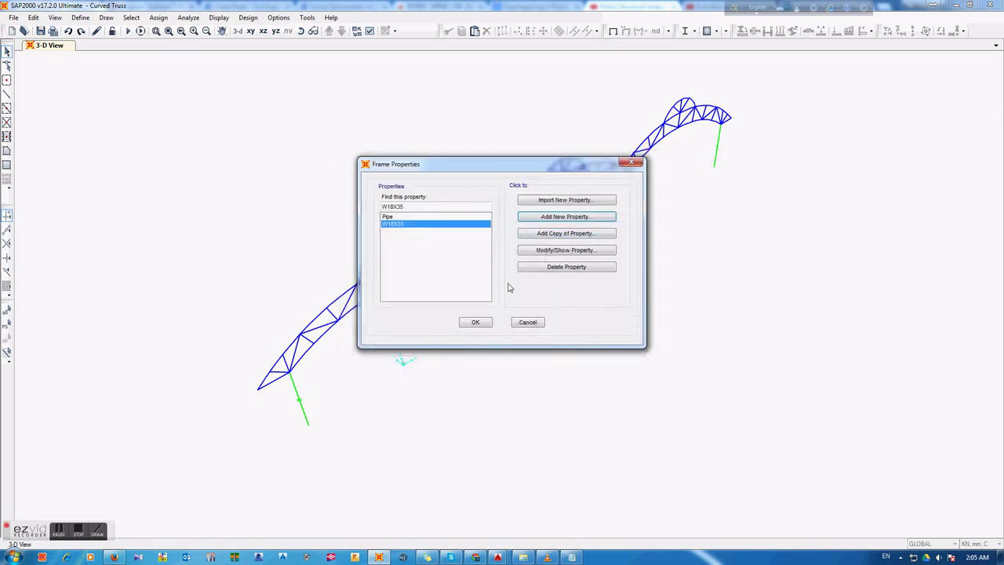
pyautogui.click(416, 218)
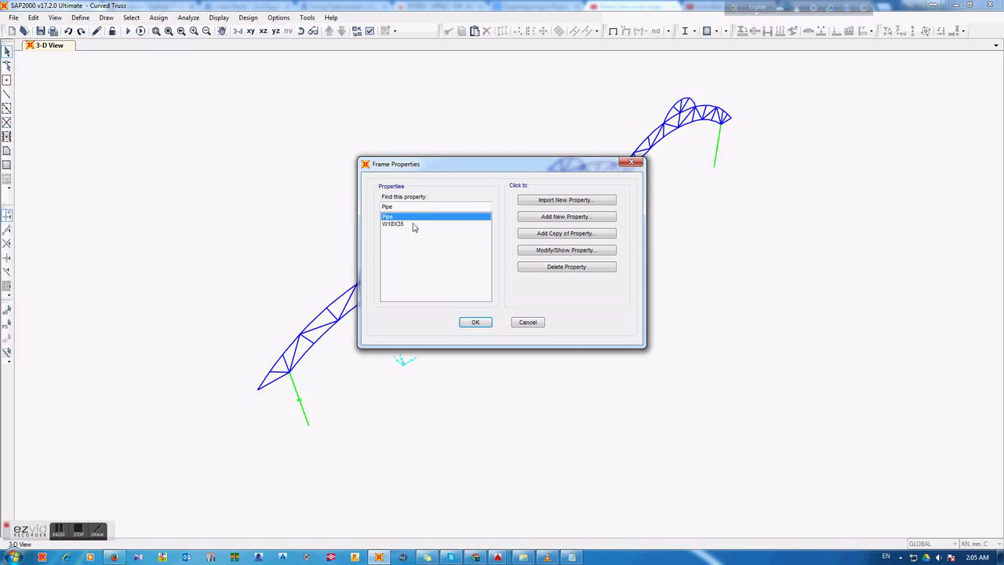
pyautogui.click(475, 322)
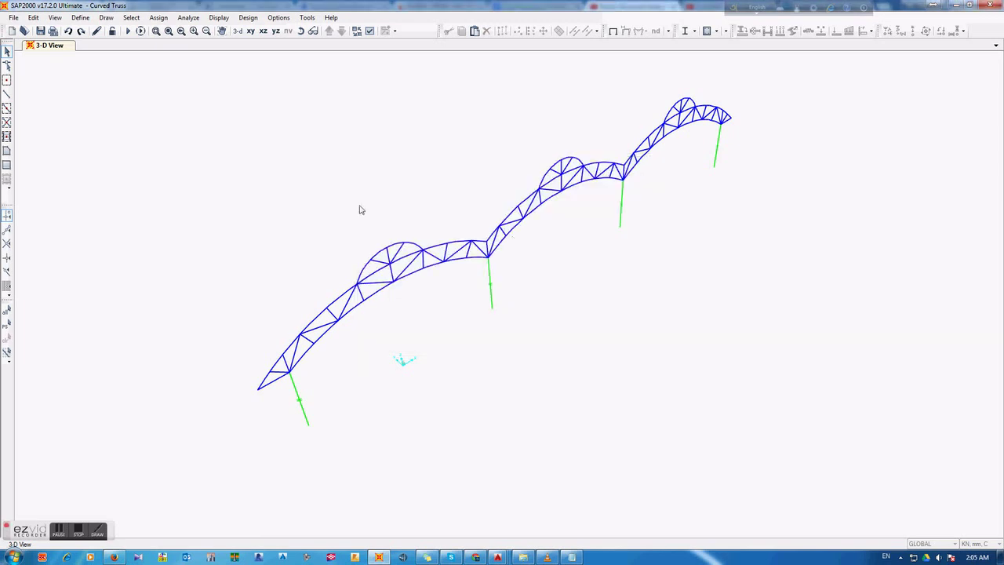
# Draw frame members from each column base up to the truss joint above it
pyautogui.click(7, 93)
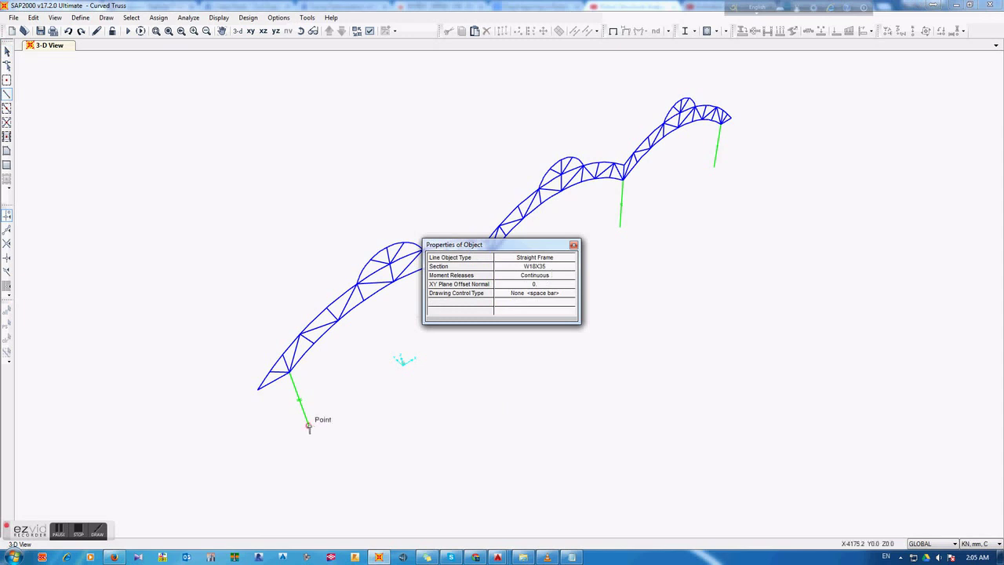
pyautogui.click(309, 426)
pyautogui.click(291, 374)
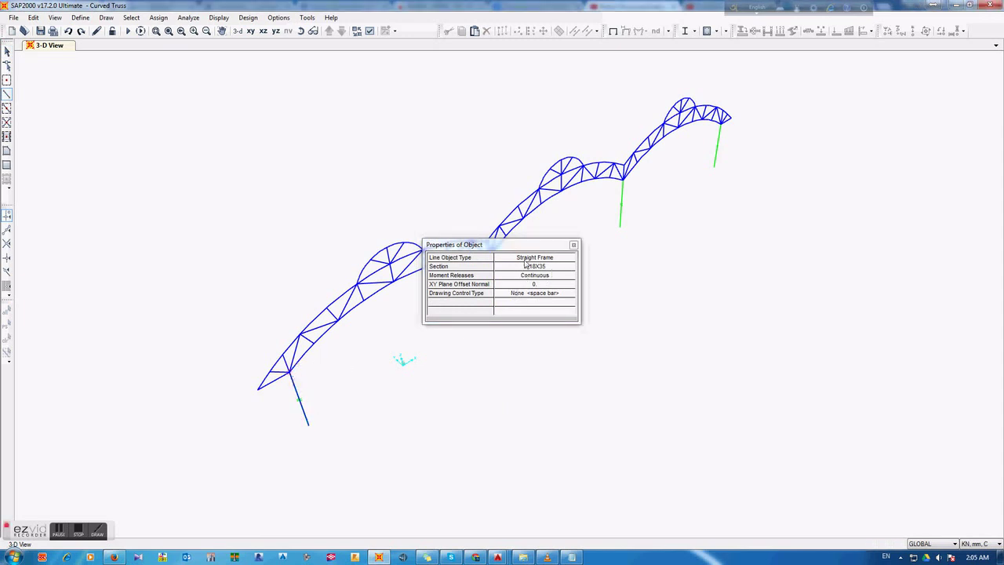
pyautogui.click(492, 308)
pyautogui.click(489, 256)
pyautogui.click(622, 179)
pyautogui.moveTo(698, 224); pyautogui.dragTo(647, 256, button='middle')
pyautogui.click(654, 245)
pyautogui.click(661, 200)
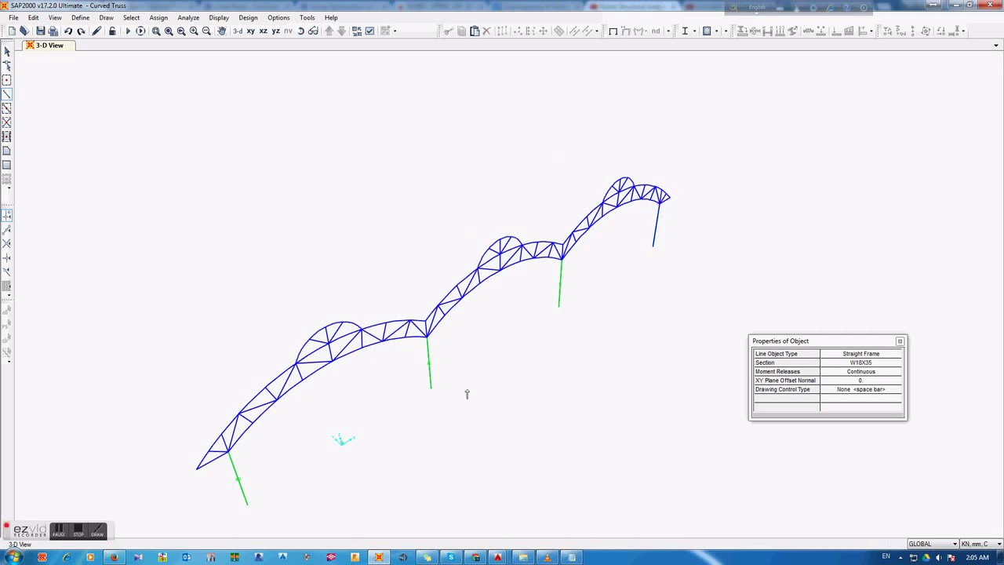
pyautogui.moveTo(450, 426); pyautogui.dragTo(467, 390, button='middle')
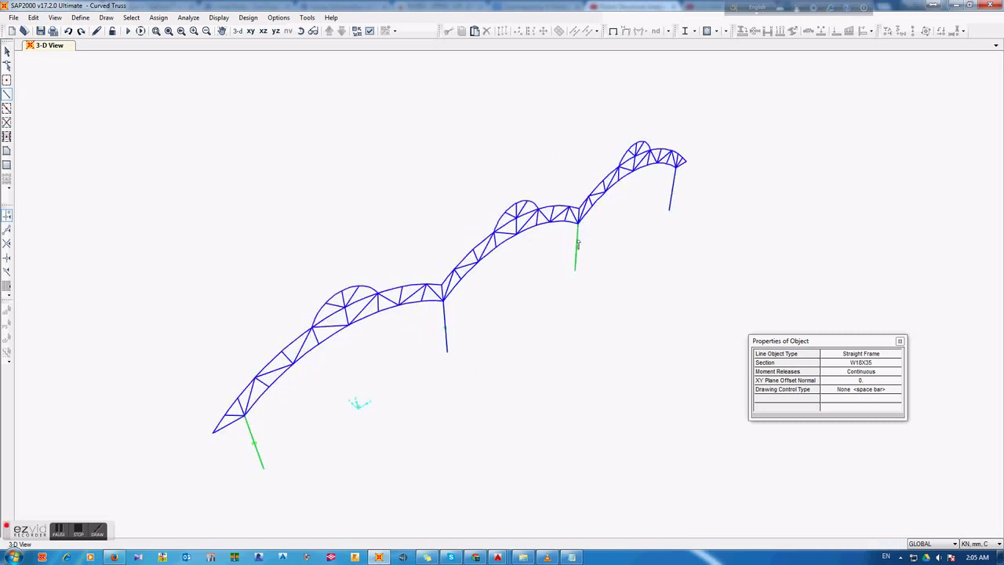
# Select the left, middle and third columns together with their links
pyautogui.press('Escape')
pyautogui.moveTo(575, 258); pyautogui.dragTo(572, 269, button='middle')
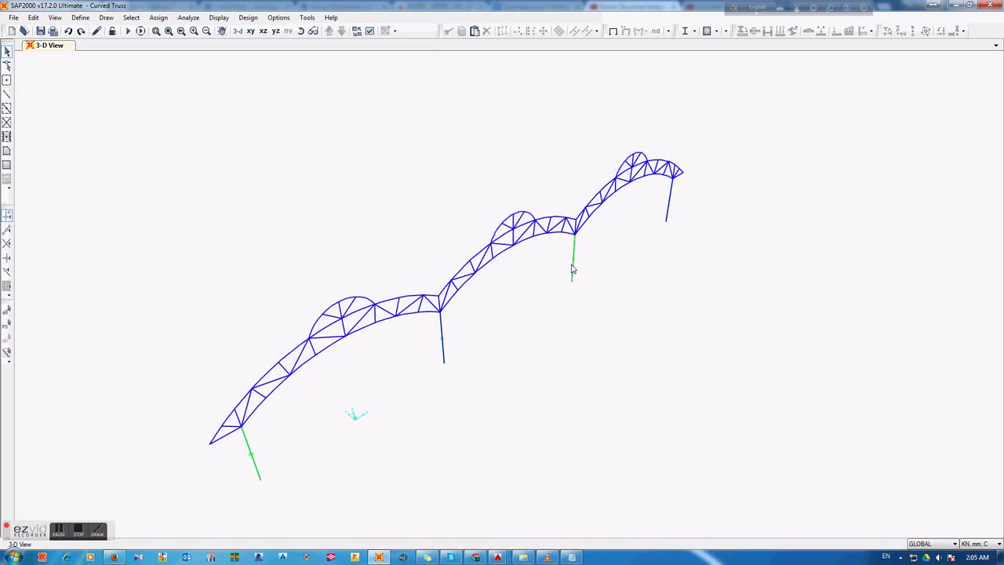
pyautogui.scroll(-2, 574, 265)
pyautogui.moveTo(377, 413); pyautogui.dragTo(317, 423)
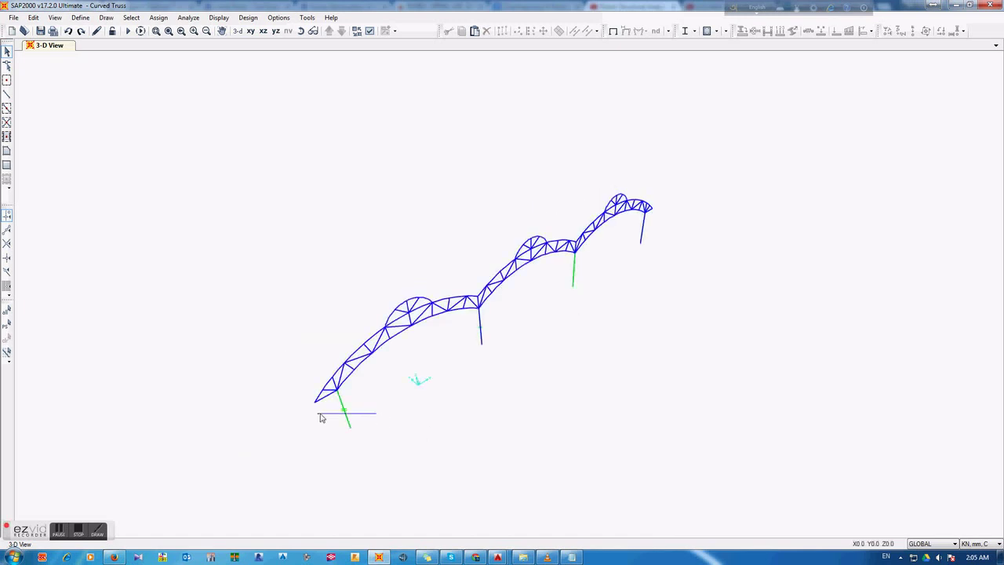
pyautogui.click(481, 331)
pyautogui.click(574, 275)
# Add the rightmost column, then deselect frames by section so only the column links remain selected
pyautogui.click(640, 237)
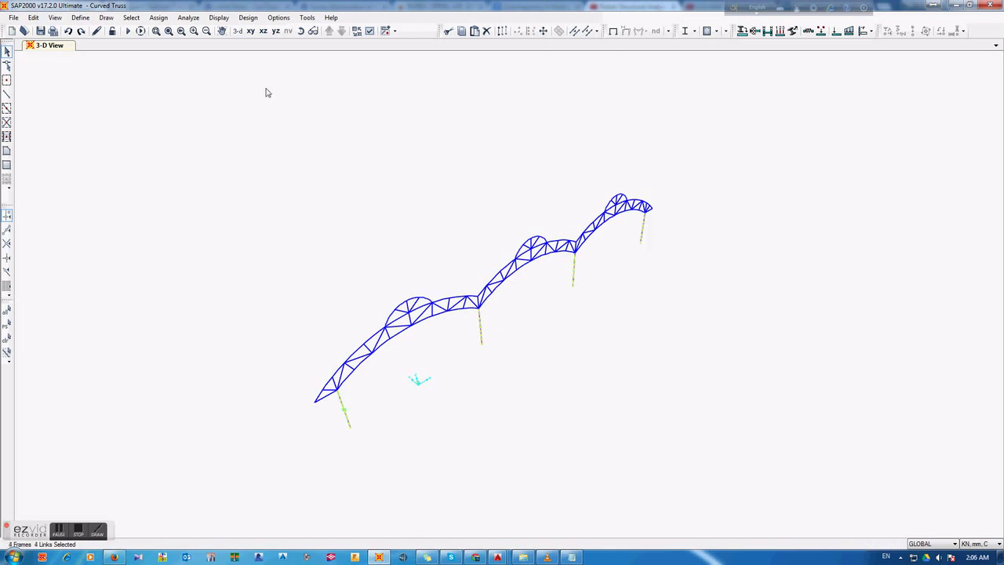
pyautogui.click(131, 17)
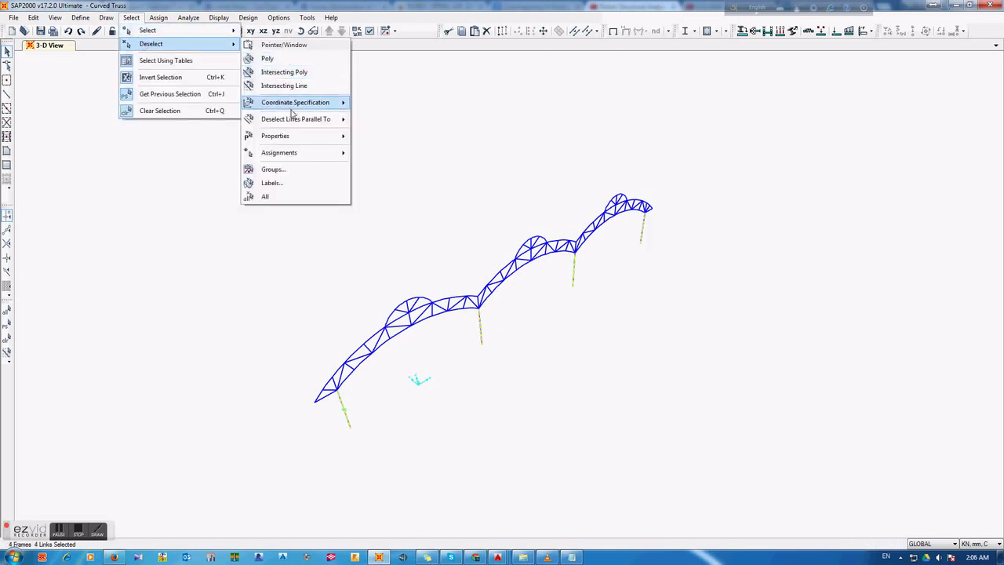
pyautogui.moveTo(276, 136)
pyautogui.click(406, 150)
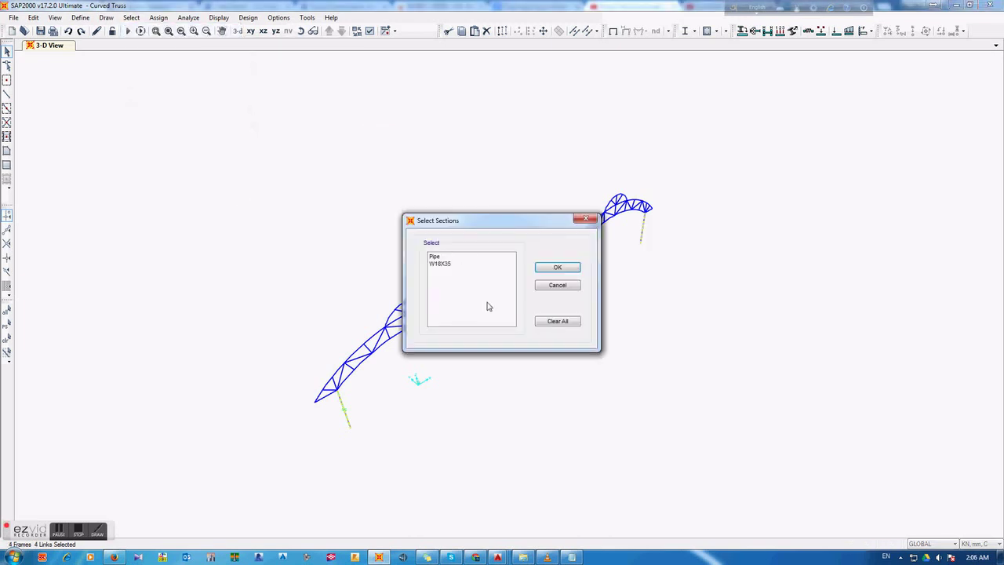
pyautogui.click(493, 268)
pyautogui.click(548, 271)
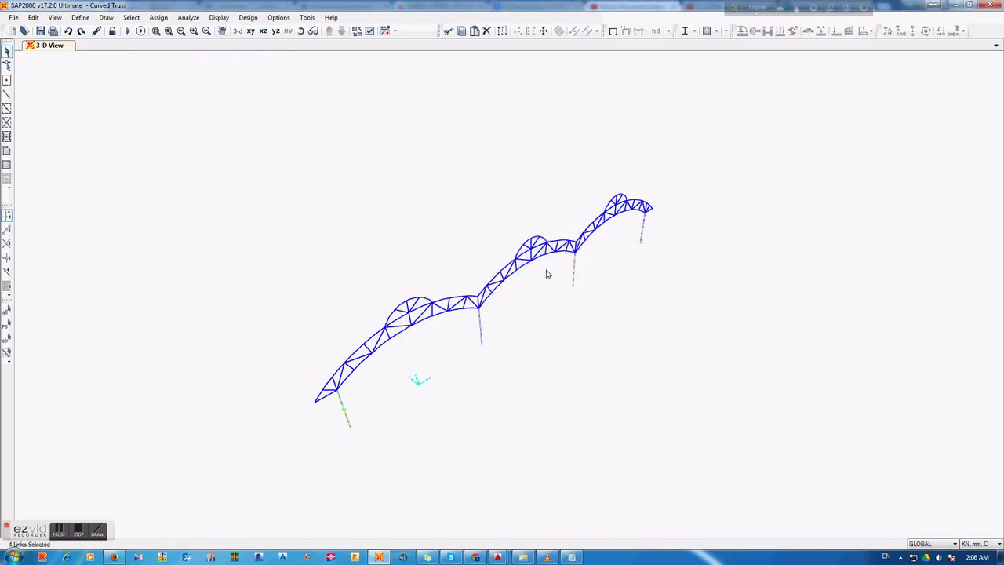
# Select all W18X35 frames by section, then deselect the lower-left and middle columns
pyautogui.moveTo(464, 403)
pyautogui.mouseDown(button='middle')
pyautogui.moveTo(370, 412)
pyautogui.moveTo(419, 359)
pyautogui.mouseUp(button='middle')
pyautogui.scroll(2, 370, 412)
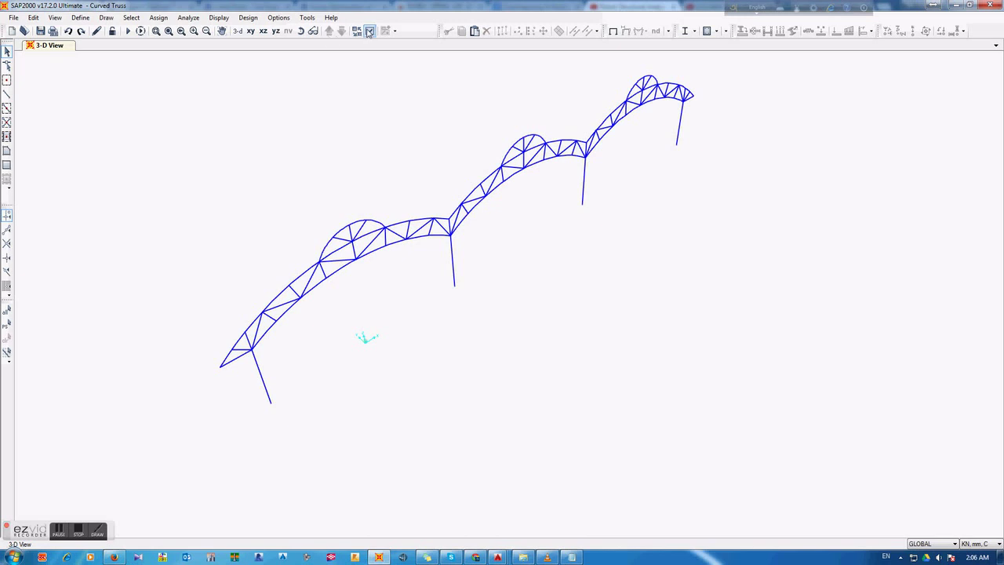
pyautogui.click(370, 31)
pyautogui.click(529, 368)
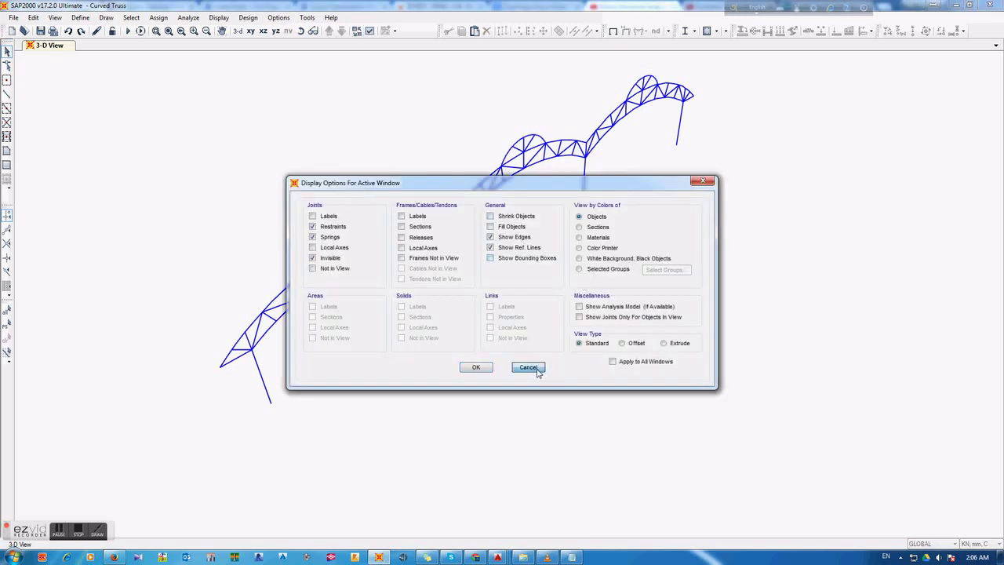
pyautogui.click(131, 17)
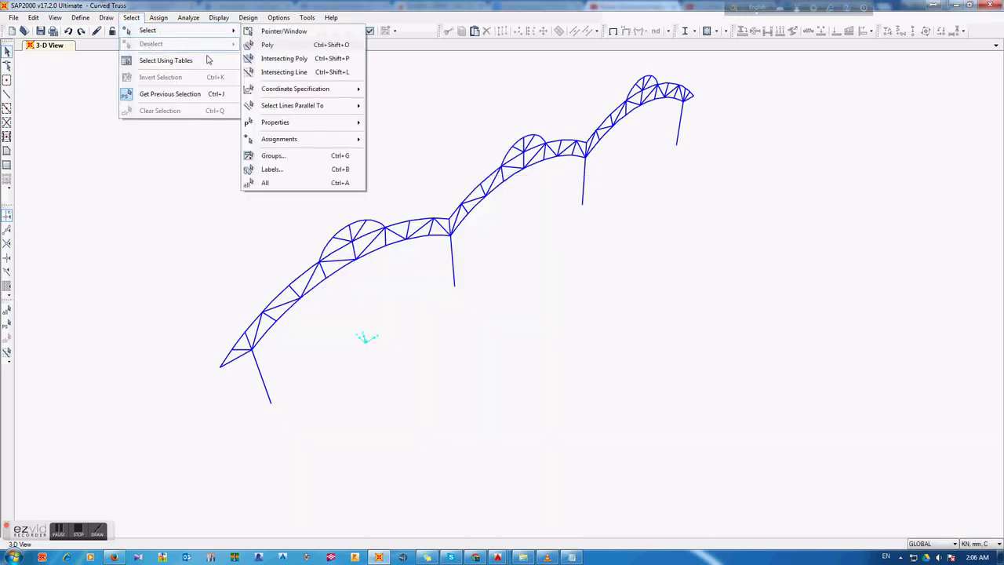
pyautogui.moveTo(276, 122)
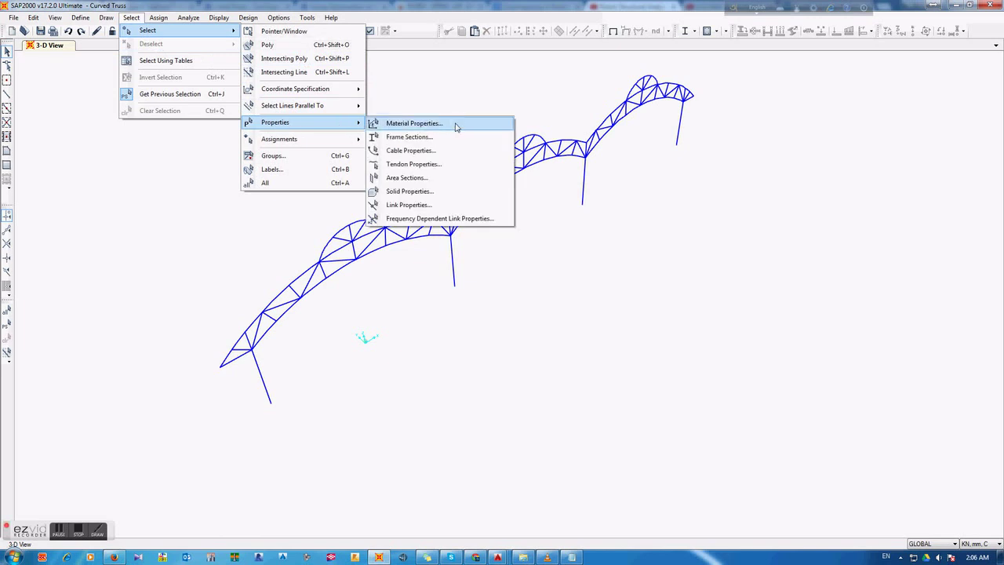
pyautogui.click(444, 138)
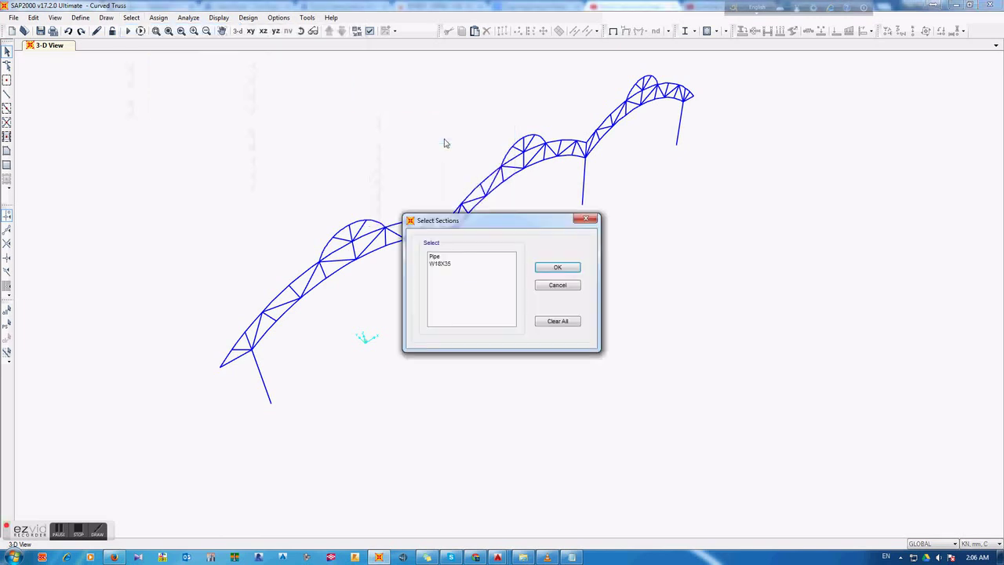
pyautogui.click(452, 265)
pyautogui.click(549, 267)
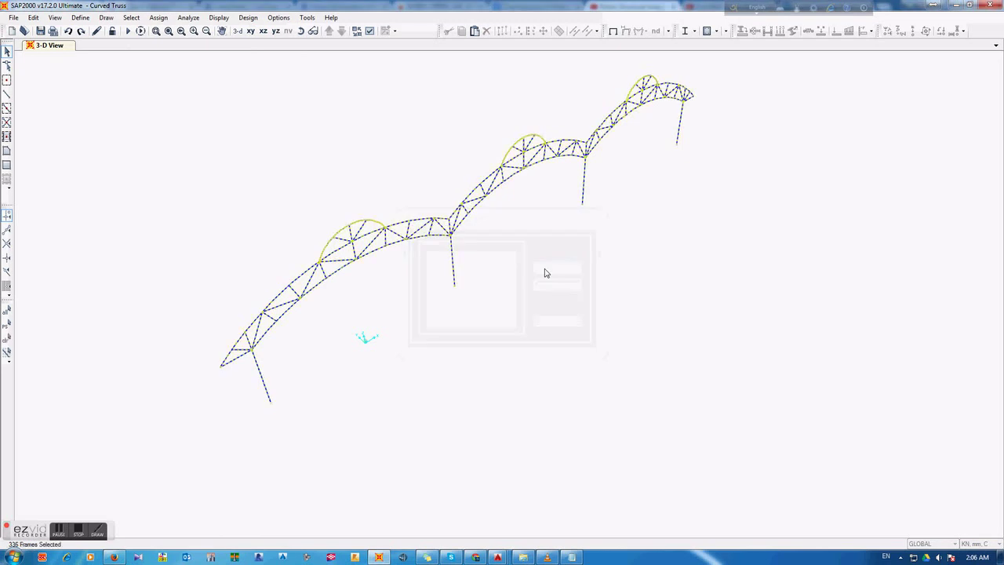
pyautogui.click(263, 384)
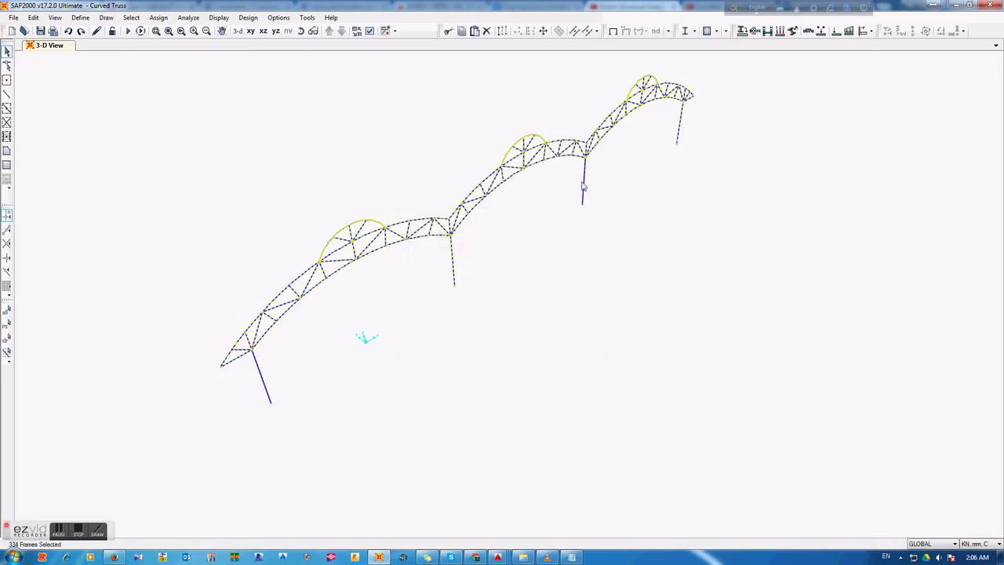
pyautogui.click(453, 268)
# Assign the Pipe section to the selected truss members
pyautogui.click(743, 32)
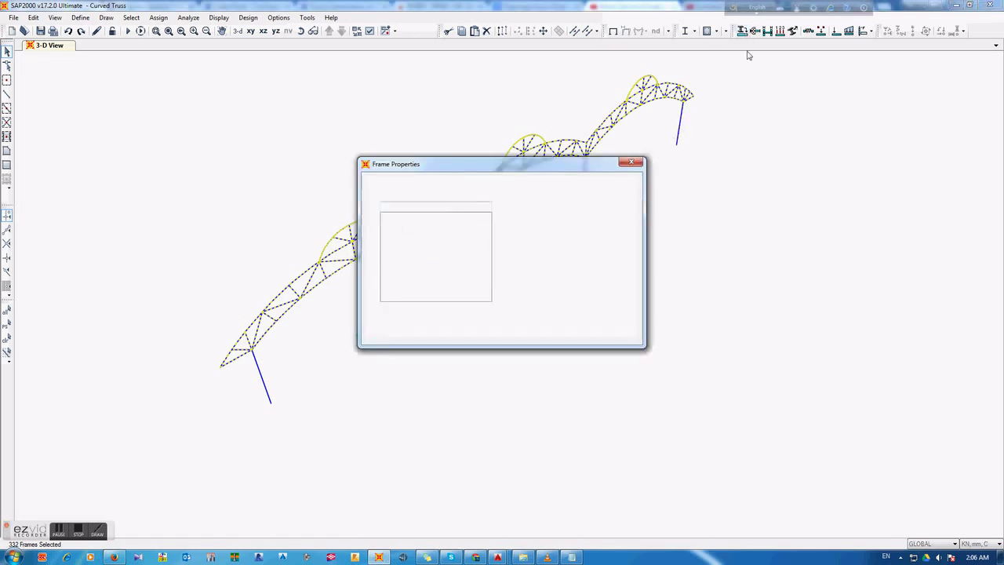
pyautogui.click(392, 231)
pyautogui.click(392, 216)
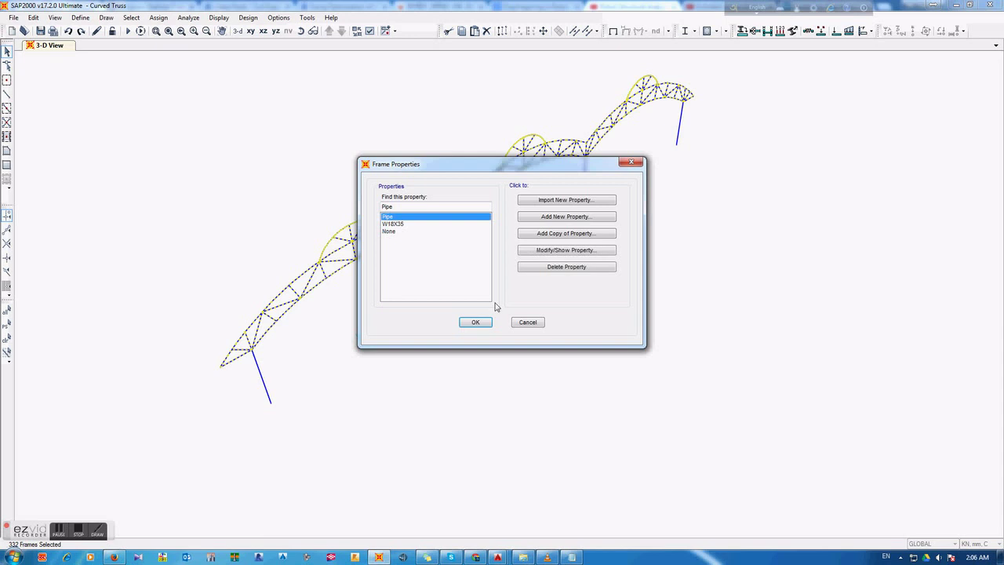
pyautogui.click(475, 322)
# Switch the view type to Extrude so the members display as solid sections
pyautogui.scroll(2, 365, 323)
pyautogui.moveTo(366, 323); pyautogui.dragTo(365, 295, button='middle')
pyautogui.click(369, 31)
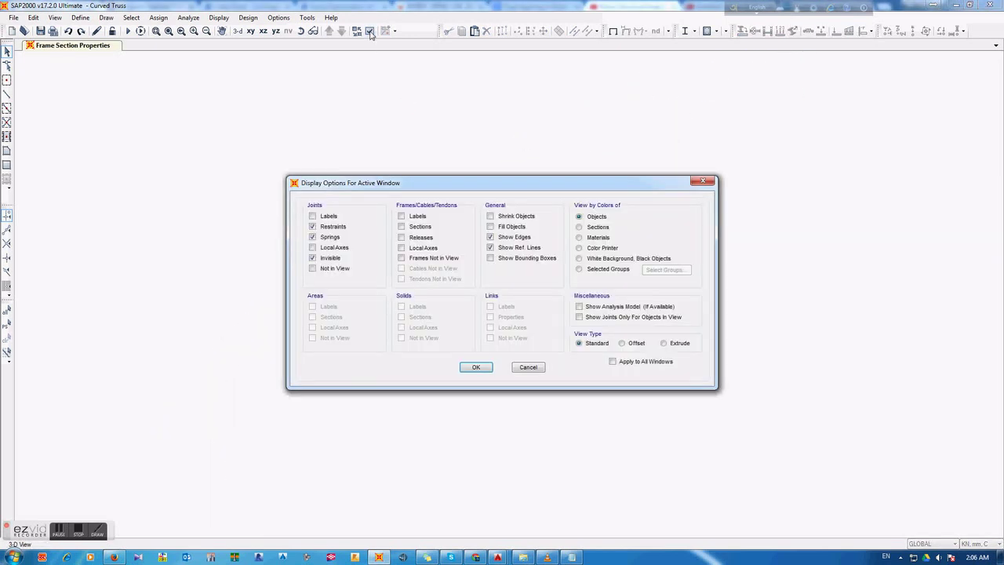
pyautogui.click(663, 344)
pyautogui.click(476, 367)
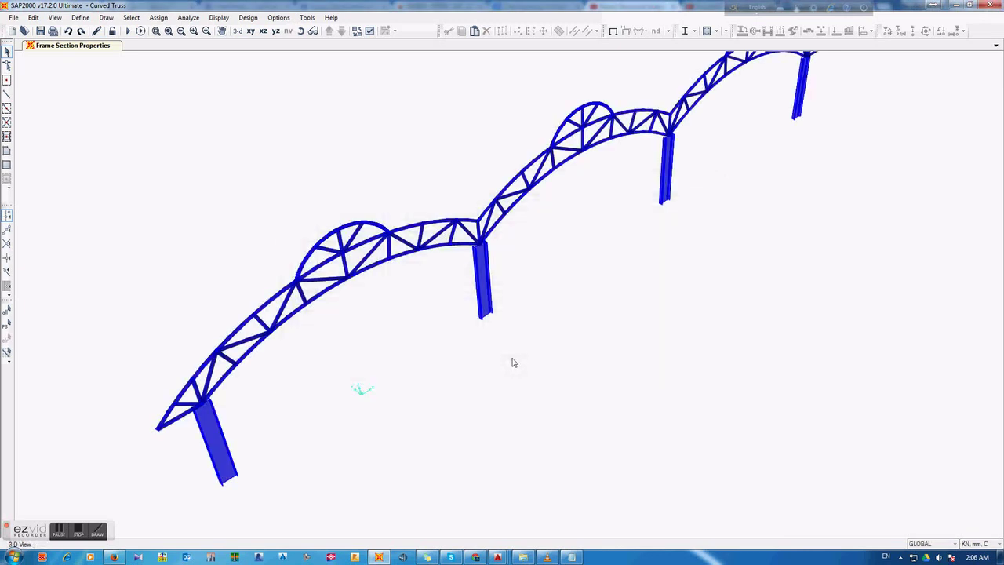
pyautogui.scroll(-2, 418, 393)
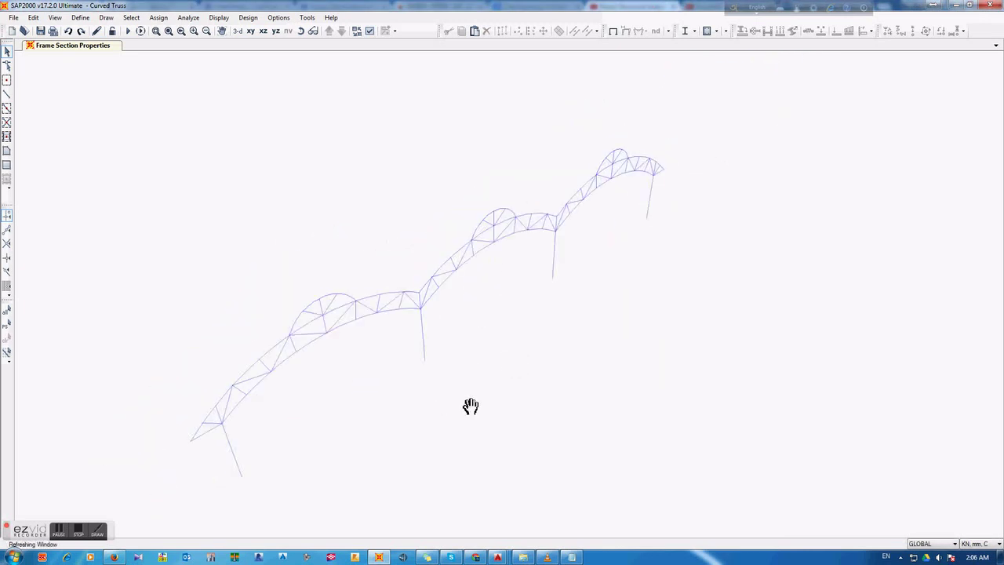
pyautogui.moveTo(359, 401); pyautogui.dragTo(416, 310, button='middle')
pyautogui.scroll(2, 314, 345)
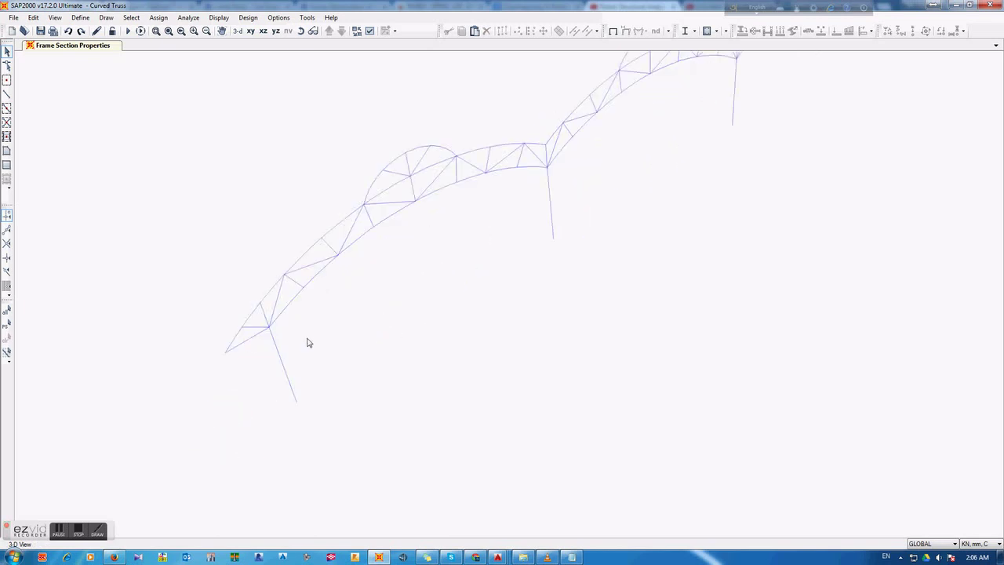
pyautogui.moveTo(579, 370); pyautogui.dragTo(515, 392, button='middle')
pyautogui.scroll(-1, 476, 401)
pyautogui.scroll(-1, 475, 402)
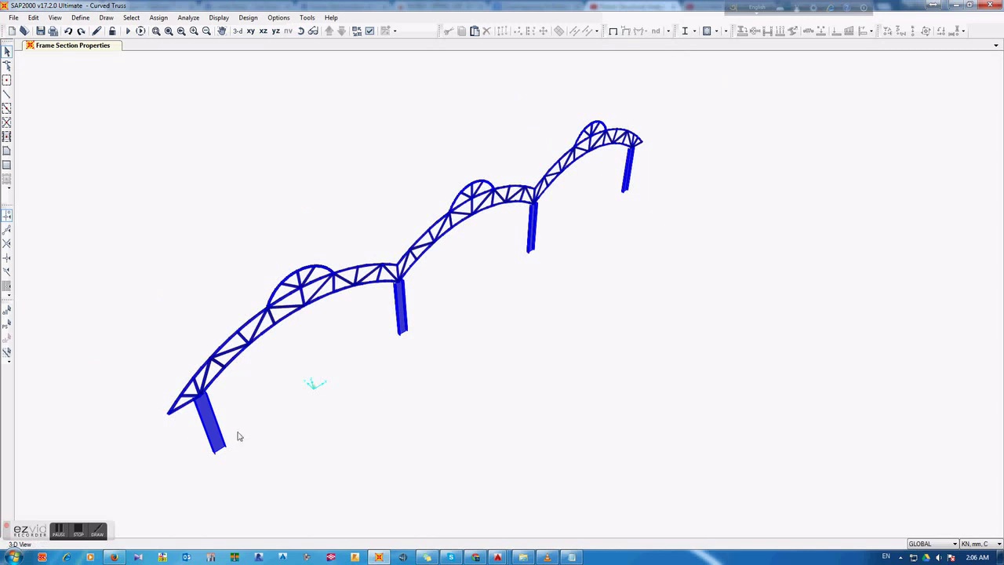
pyautogui.moveTo(239, 436); pyautogui.dragTo(289, 369, button='middle')
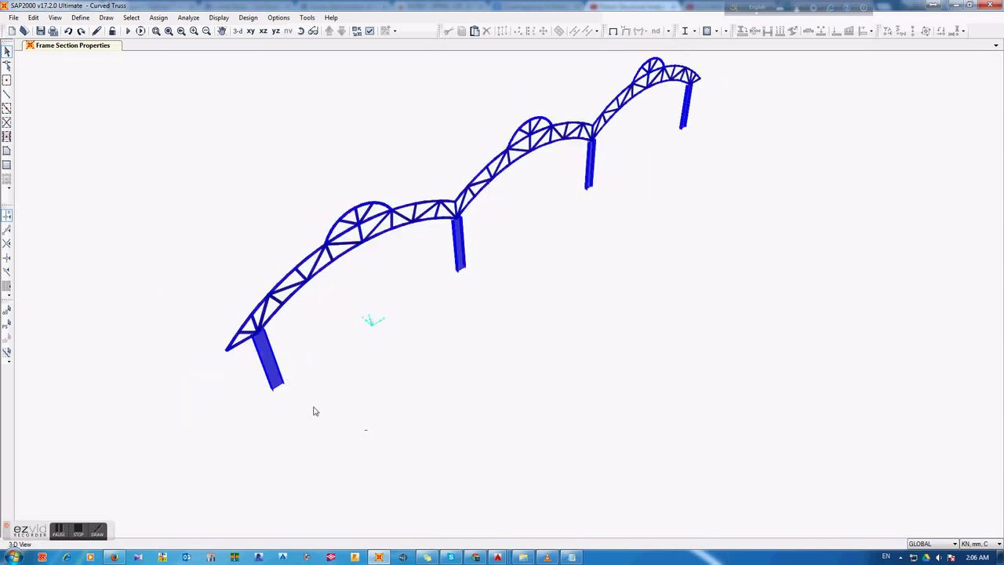
# Window-select all four columns
pyautogui.moveTo(313, 411); pyautogui.dragTo(244, 374)
pyautogui.moveTo(521, 256); pyautogui.dragTo(439, 258)
pyautogui.moveTo(625, 167); pyautogui.dragTo(565, 180)
pyautogui.moveTo(719, 109); pyautogui.dragTo(664, 119)
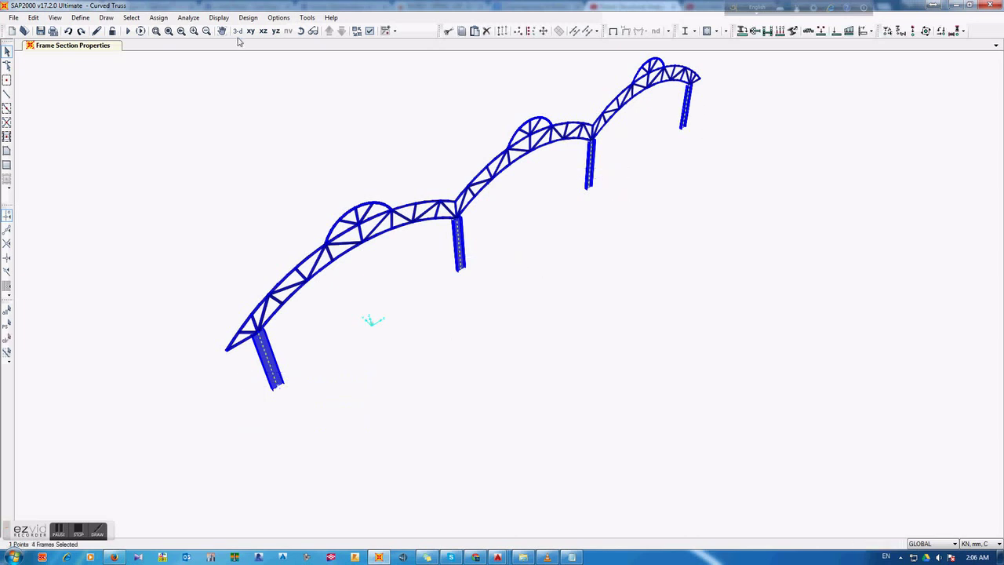
# Start a new rectangular steel tube frame section named SQCOL125
pyautogui.click(157, 17)
pyautogui.moveTo(174, 44)
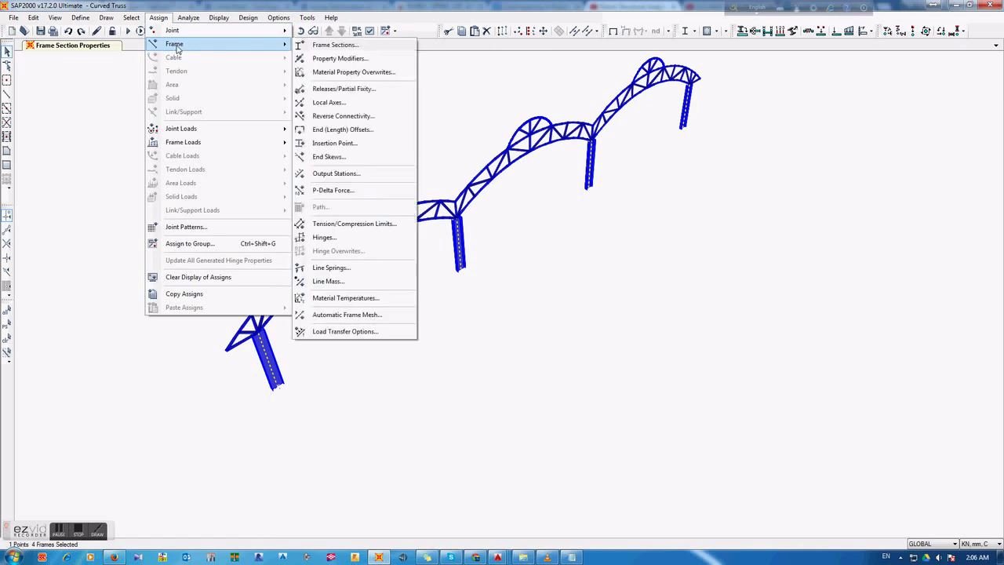
pyautogui.click(358, 48)
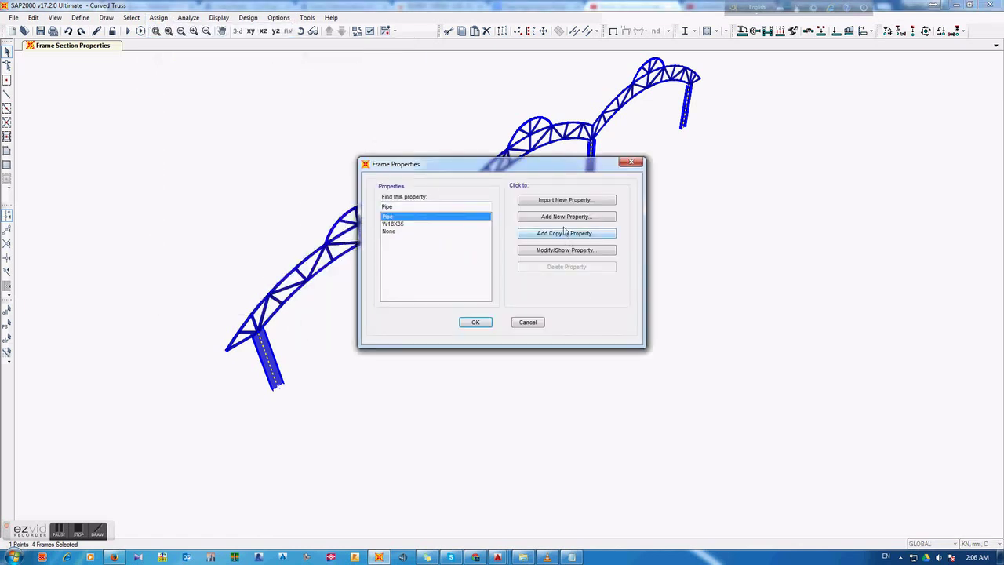
pyautogui.click(565, 222)
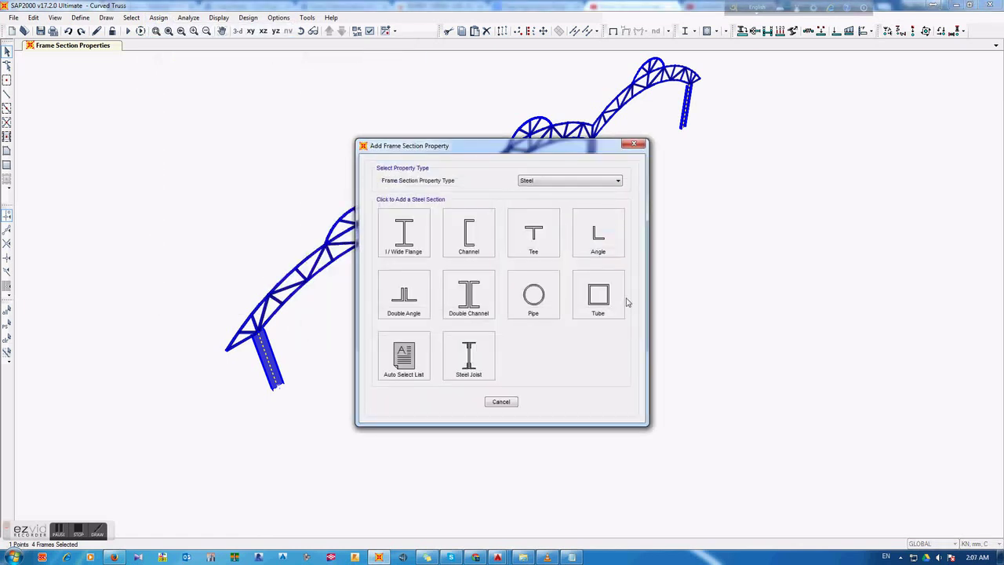
pyautogui.click(598, 296)
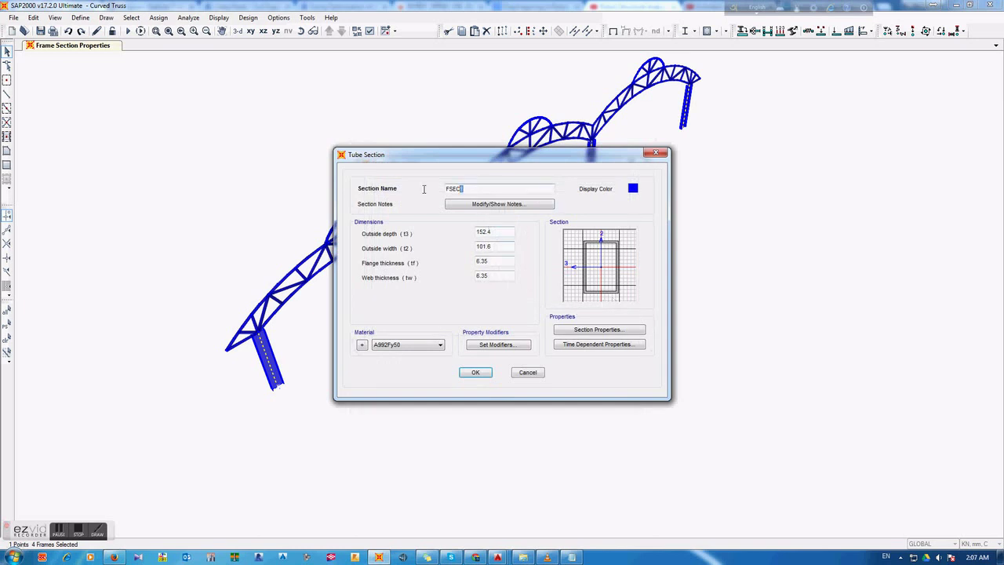
pyautogui.write('S')
# Set SQCOL125 to 125 × 125 mm with 6 mm walls and assign it to the four columns
pyautogui.click(497, 234)
pyautogui.write('125')
pyautogui.click(476, 245)
pyautogui.write('12')
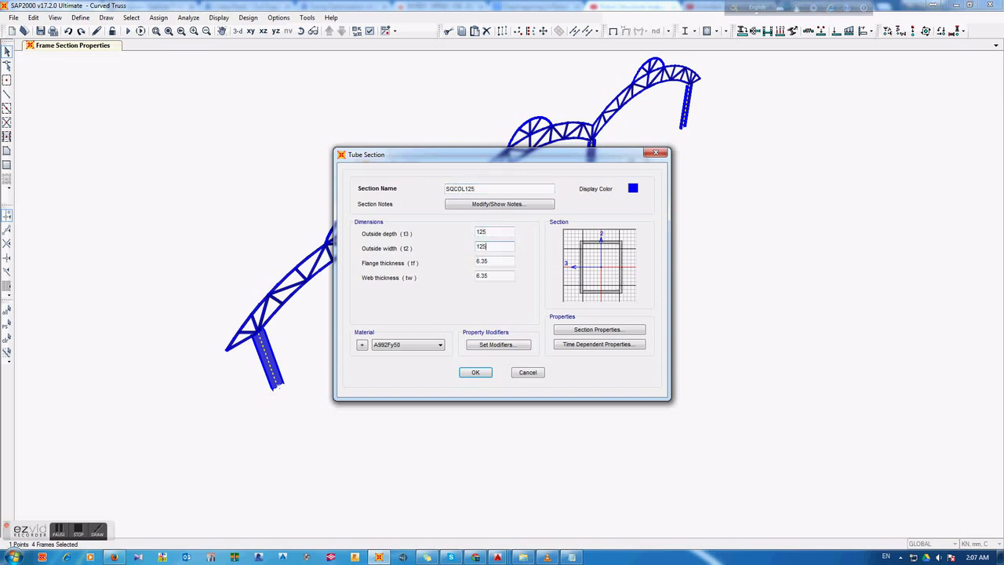
pyautogui.press('Tab')
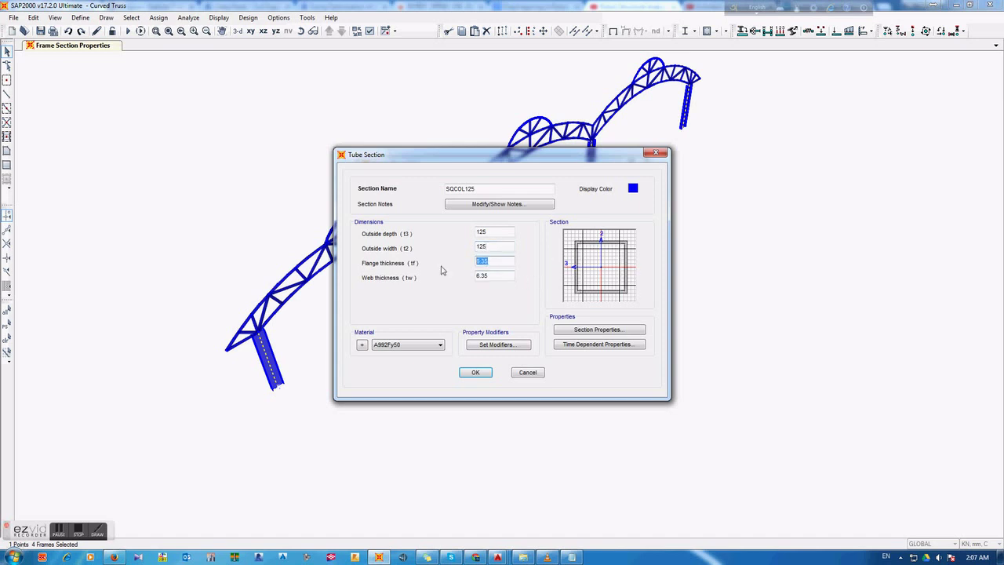
pyautogui.write('6')
pyautogui.write('6')
pyautogui.click(478, 374)
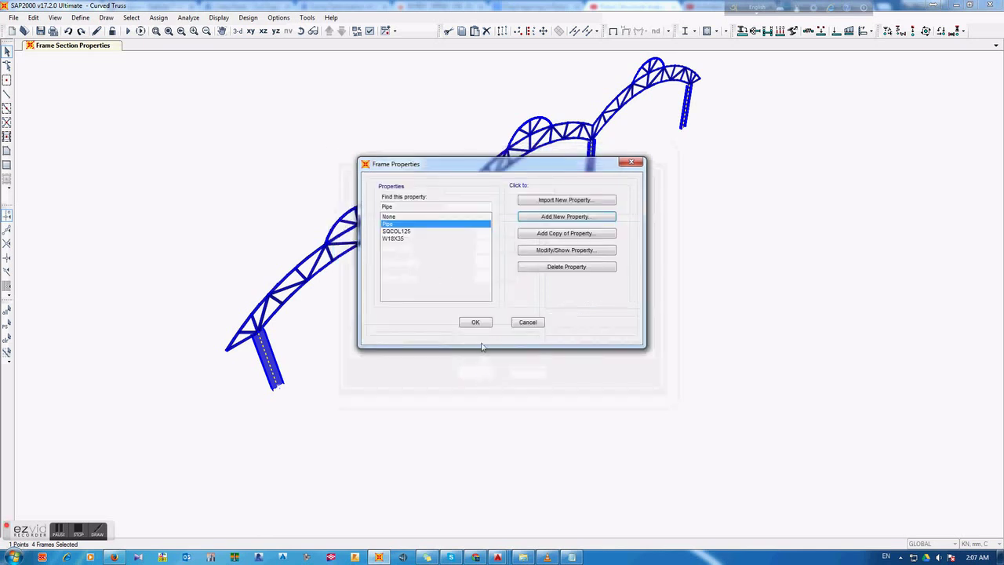
pyautogui.click(402, 232)
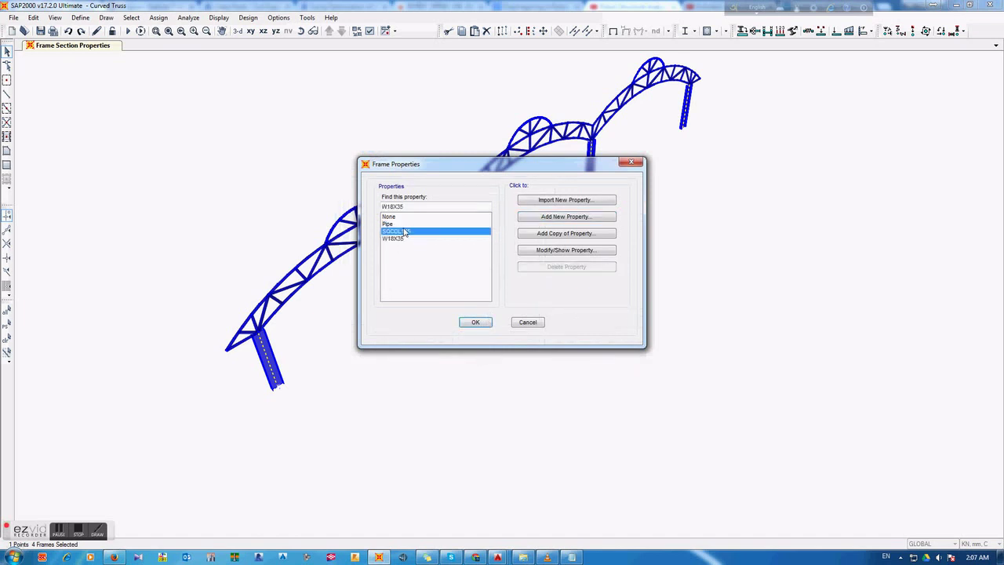
pyautogui.click(475, 322)
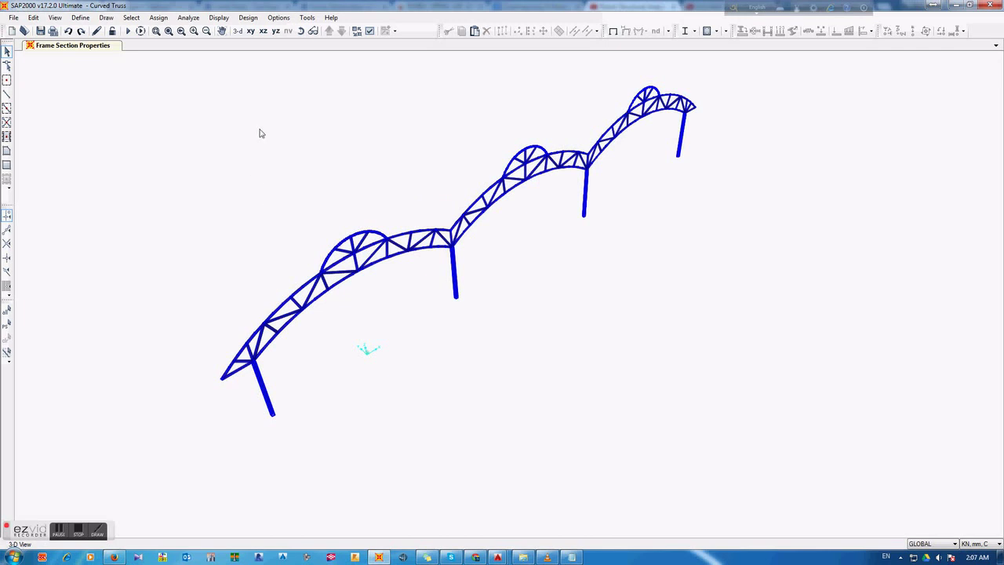
# Select the four column base joints and give them pinned restraints
pyautogui.click(455, 298)
pyautogui.click(584, 214)
pyautogui.click(678, 157)
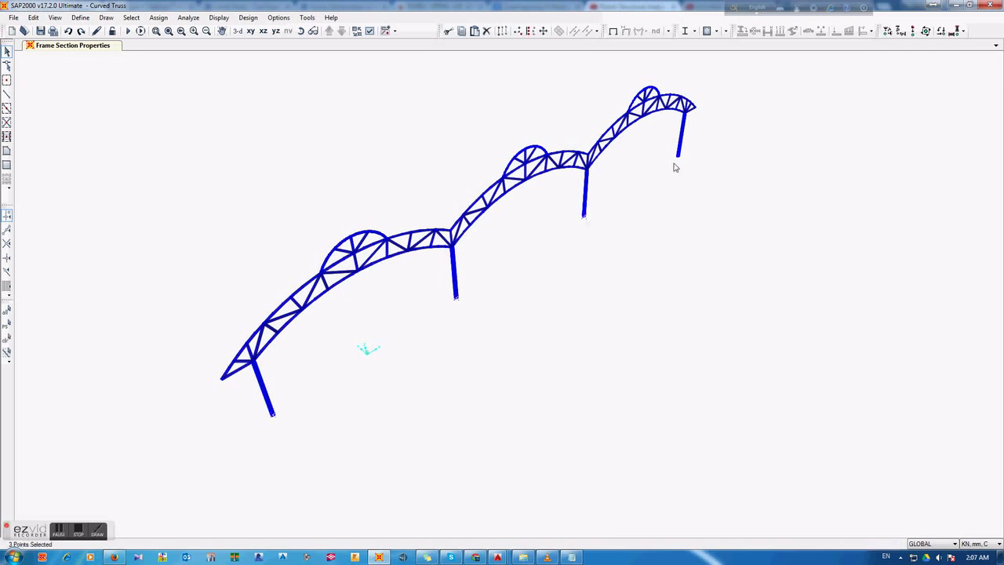
pyautogui.click(679, 157)
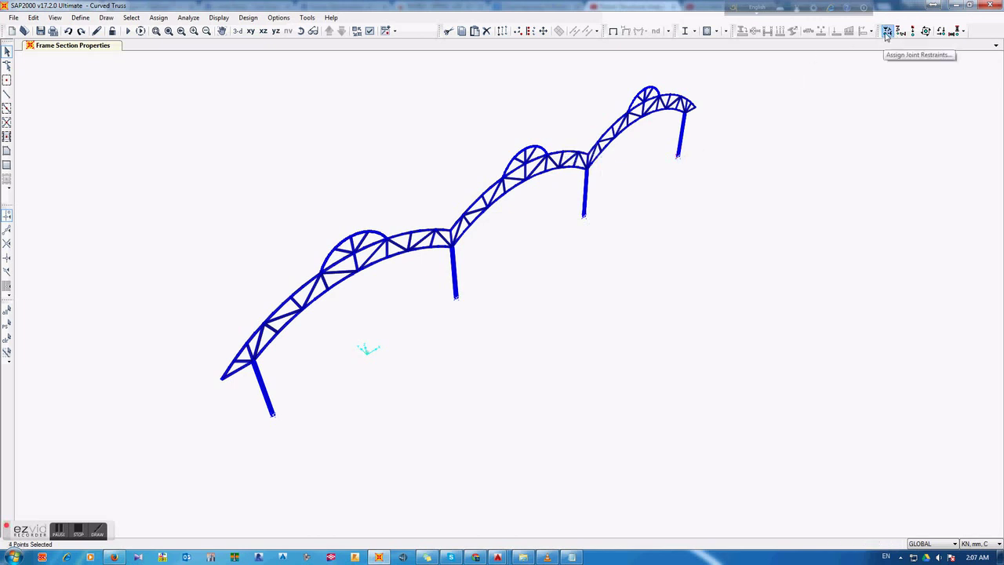
pyautogui.click(886, 32)
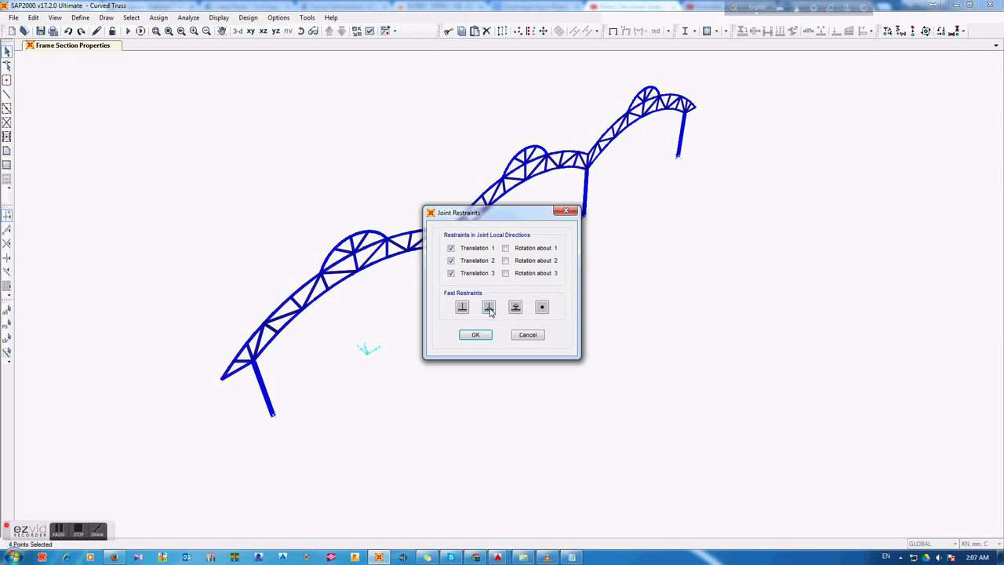
pyautogui.click(475, 334)
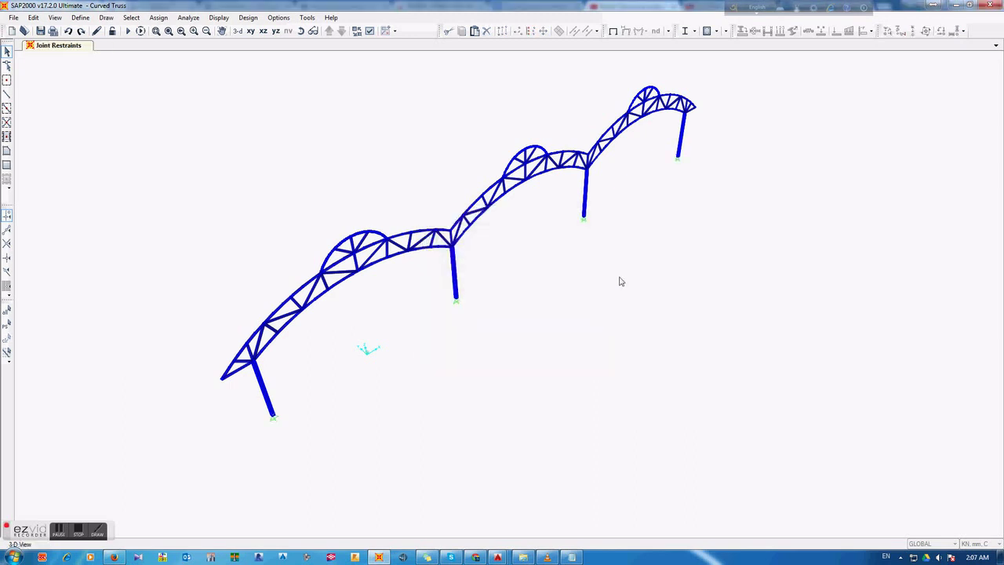
# Select the entire curved truss frame with two selection windows
pyautogui.moveTo(521, 366); pyautogui.dragTo(538, 389, button='middle')
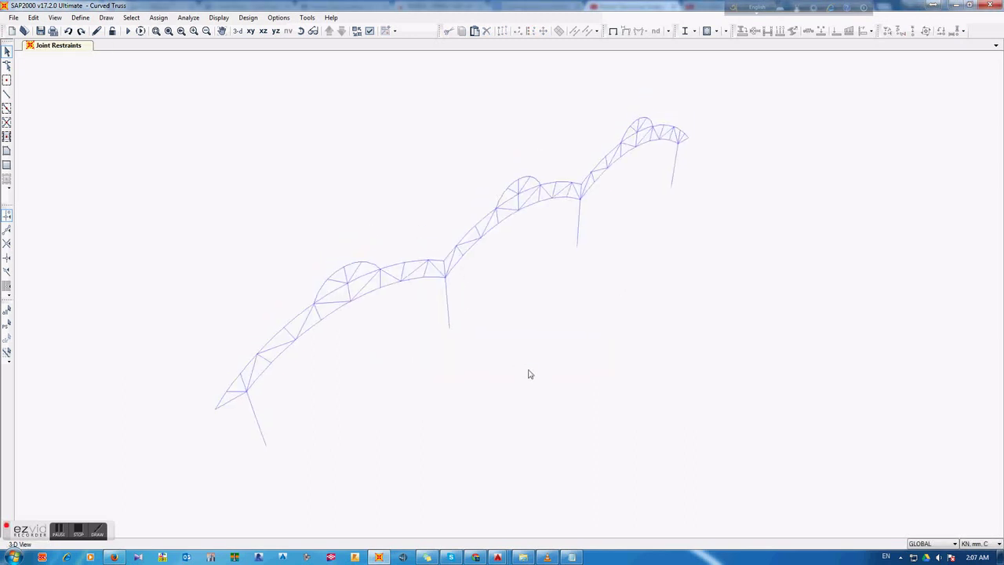
pyautogui.scroll(-2, 514, 361)
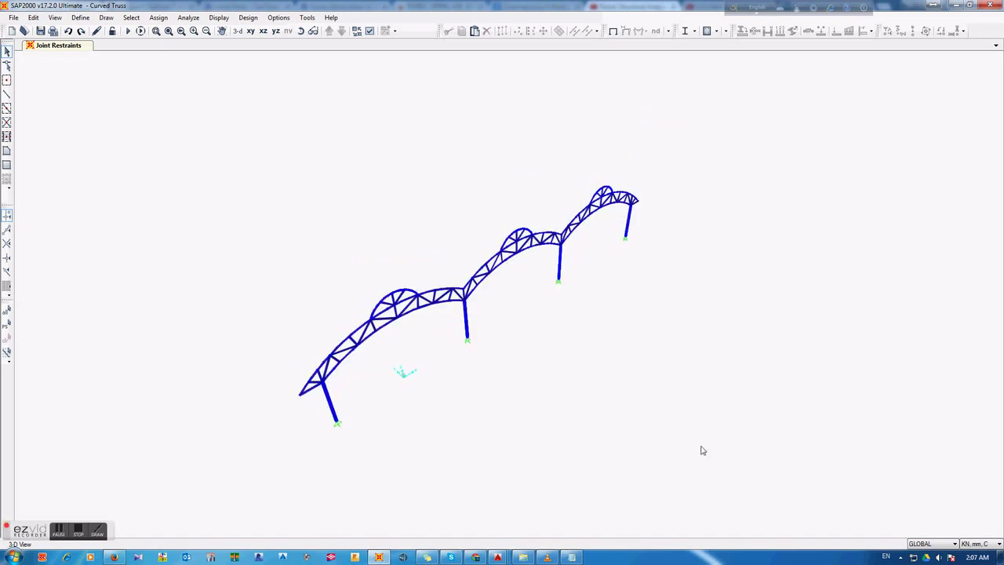
pyautogui.moveTo(746, 475); pyautogui.dragTo(399, 128)
pyautogui.moveTo(558, 461); pyautogui.dragTo(163, 221)
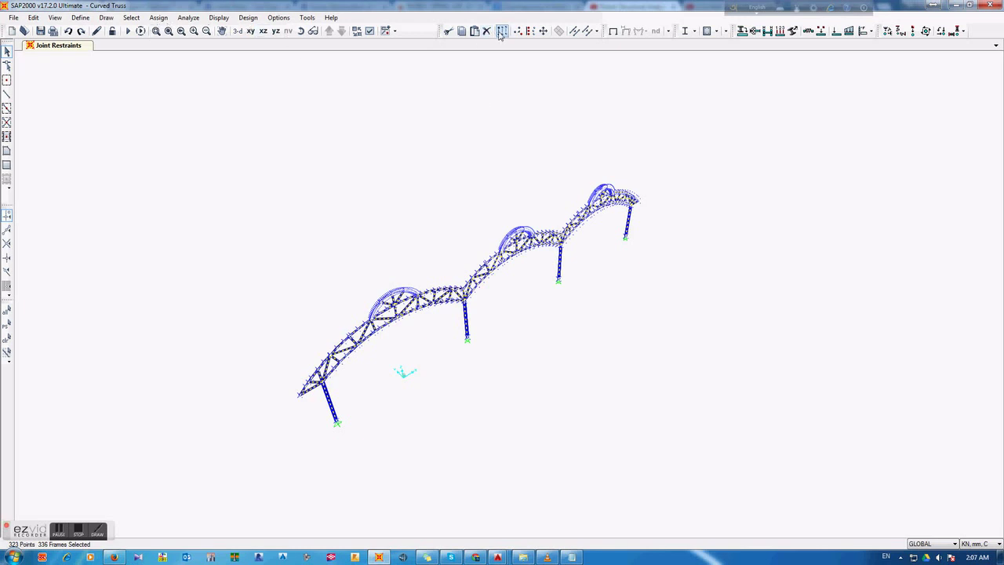
# Linearly replicate the selected truss along Y with a 6 increment
pyautogui.hotkey('ctrl', 'r')
pyautogui.click(430, 244)
pyautogui.doubleClick(430, 244)
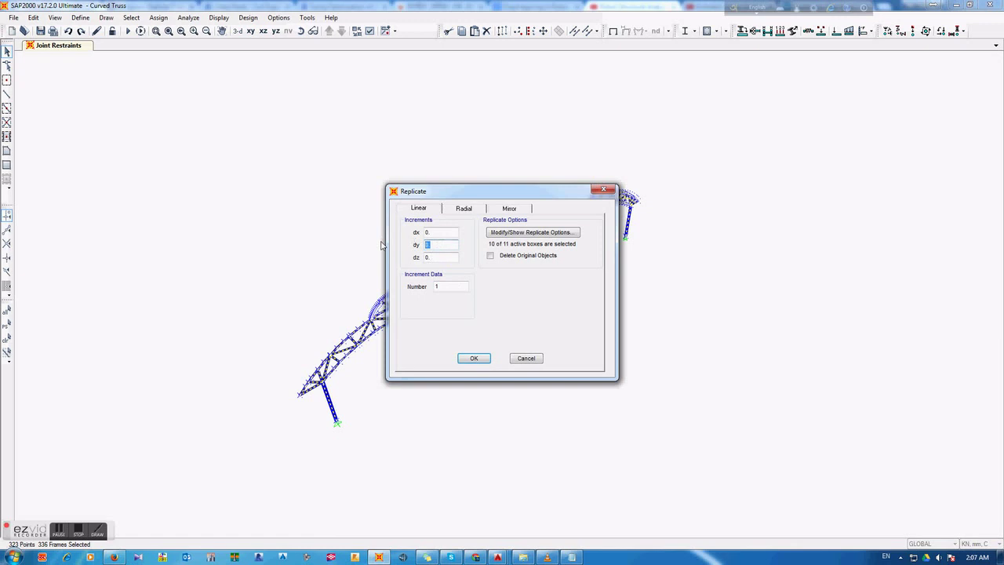
pyautogui.write('6000')
pyautogui.doubleClick(434, 287)
pyautogui.click(473, 359)
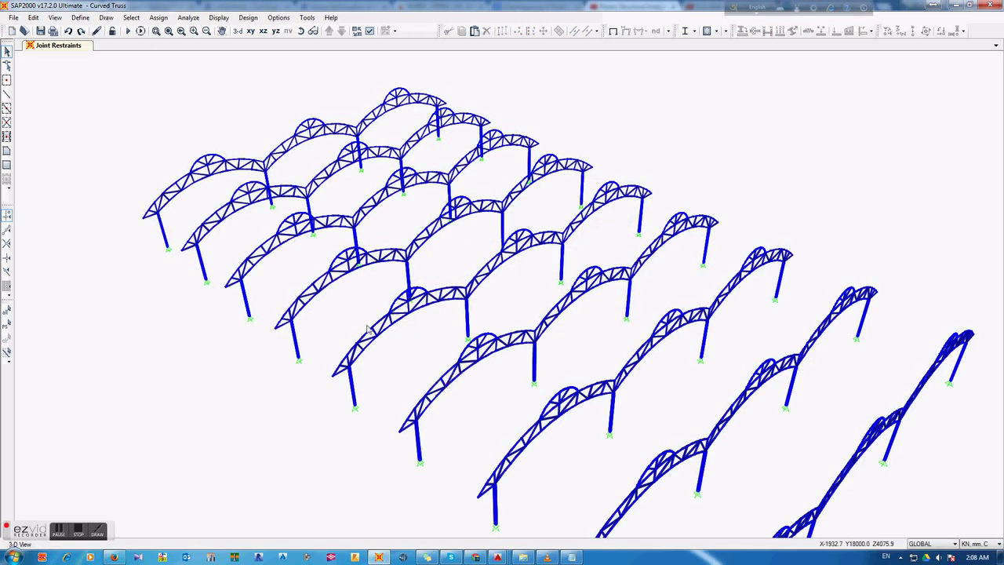
# Pan and orbit the view to inspect the row of replicated trusses
pyautogui.moveTo(461, 402); pyautogui.dragTo(338, 291, button='middle')
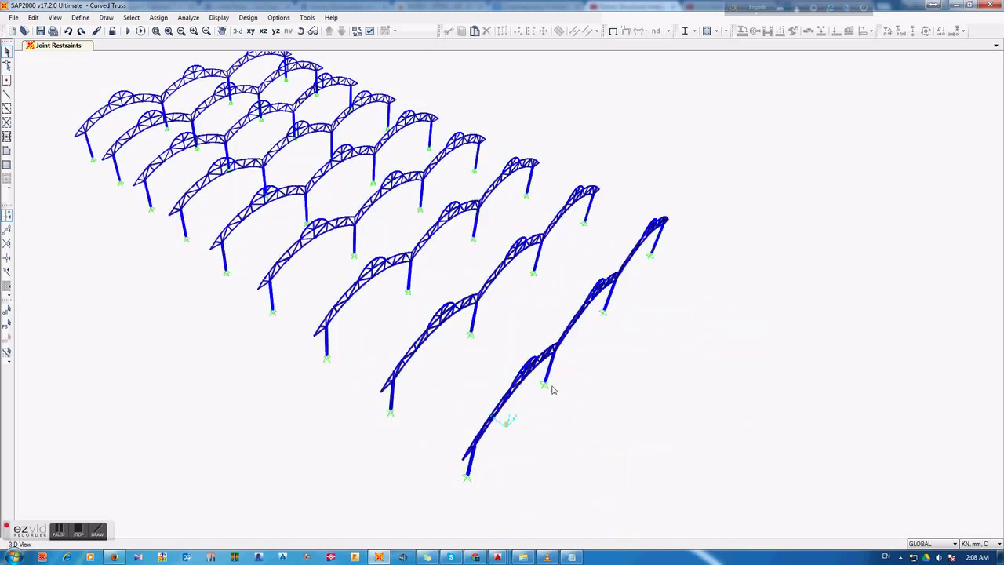
pyautogui.click(302, 33)
pyautogui.moveTo(774, 421)
pyautogui.mouseDown()
pyautogui.moveTo(726, 382)
pyautogui.moveTo(742, 386)
pyautogui.mouseUp()
pyautogui.moveTo(791, 440); pyautogui.dragTo(656, 395)
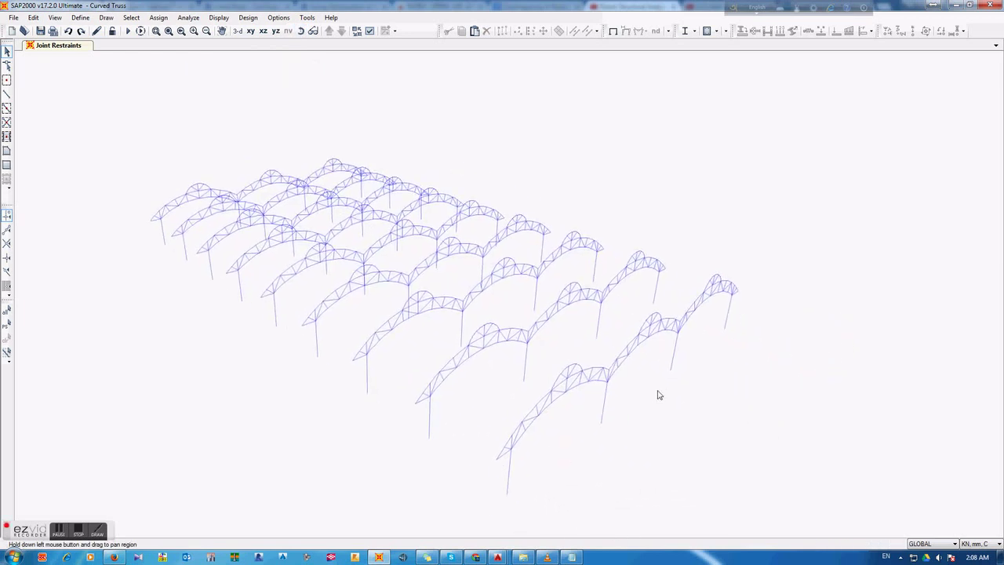
# Start a new cold-formed C section from the frame section properties
pyautogui.click(80, 17)
pyautogui.click(246, 49)
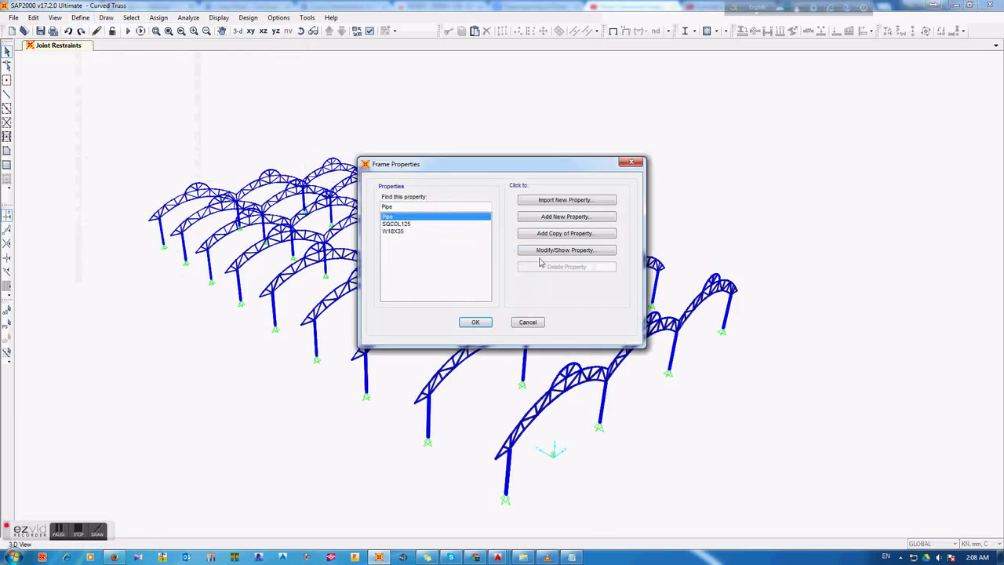
pyautogui.click(574, 222)
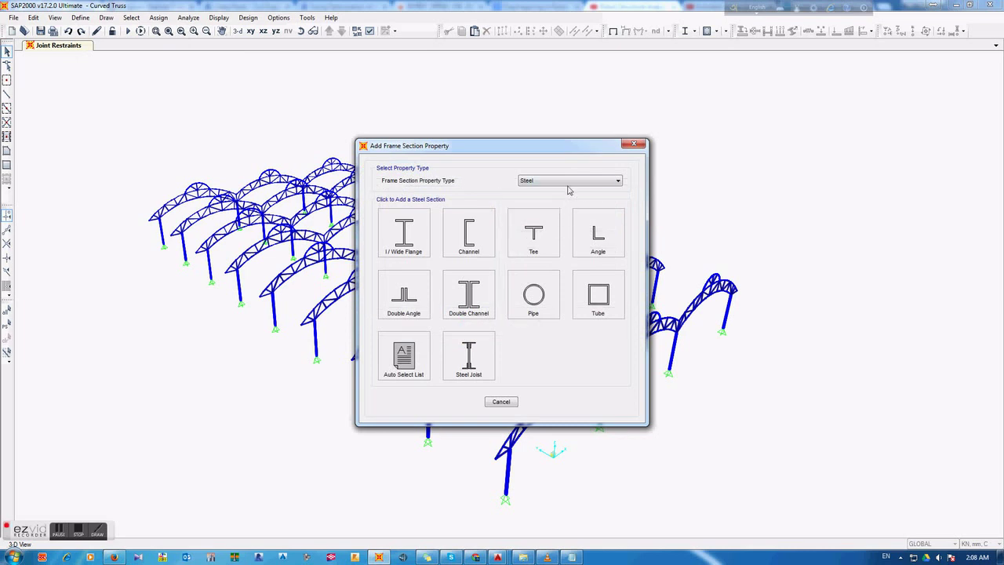
pyautogui.click(572, 182)
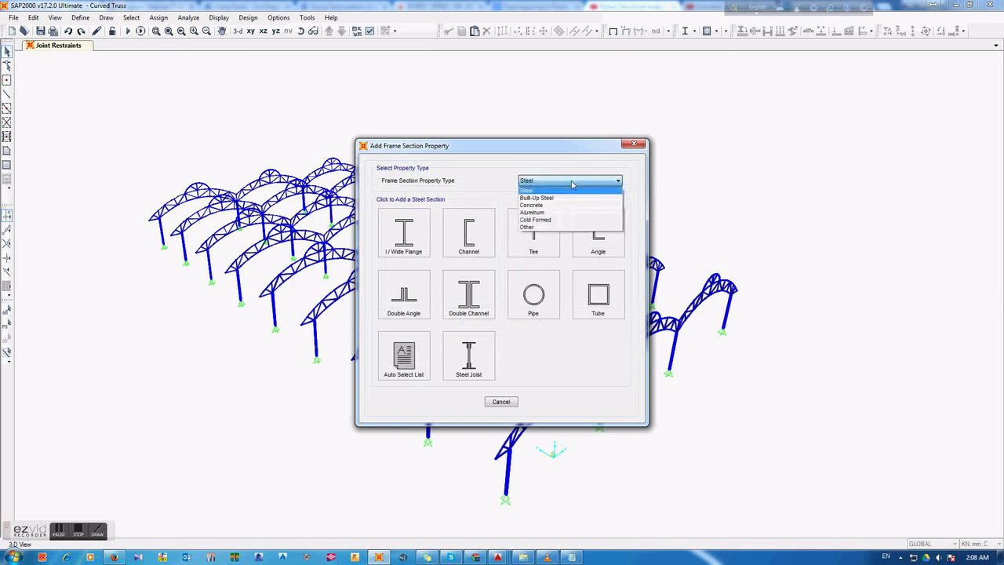
pyautogui.click(559, 219)
pyautogui.click(426, 250)
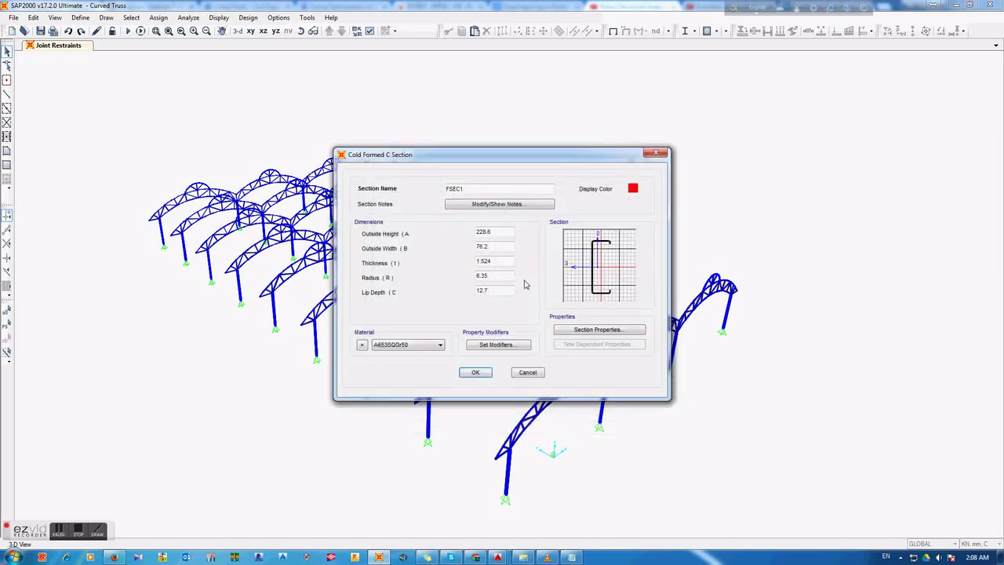
# Name the section C-Purlin-75x75x2 and enter 75 for outside height and width
pyautogui.moveTo(469, 189); pyautogui.dragTo(425, 189)
pyautogui.write('c')
pyautogui.doubleClick(502, 231)
pyautogui.write('75')
pyautogui.doubleClick(474, 247)
pyautogui.write('75')
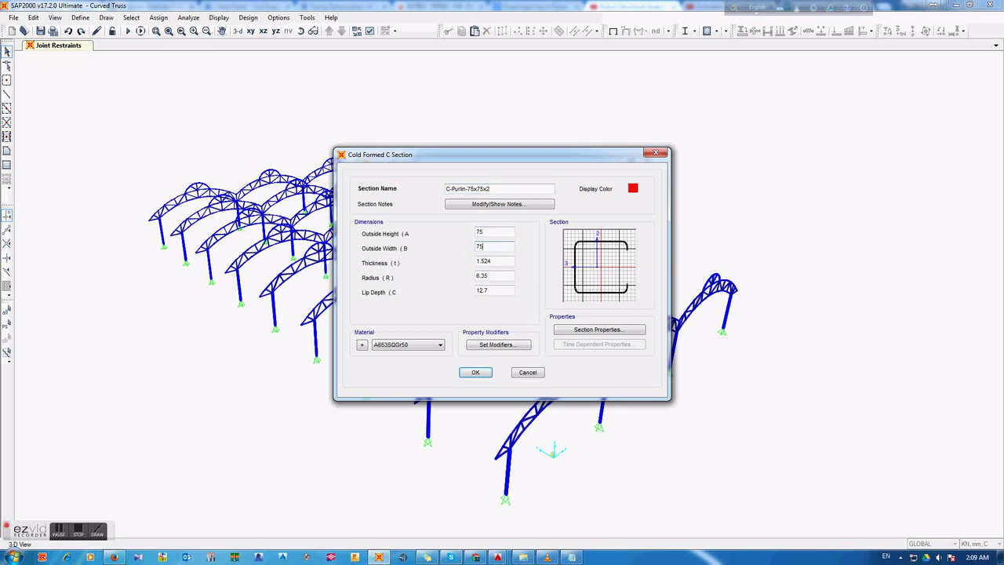
pyautogui.click(491, 260)
pyautogui.moveTo(491, 260); pyautogui.dragTo(460, 265)
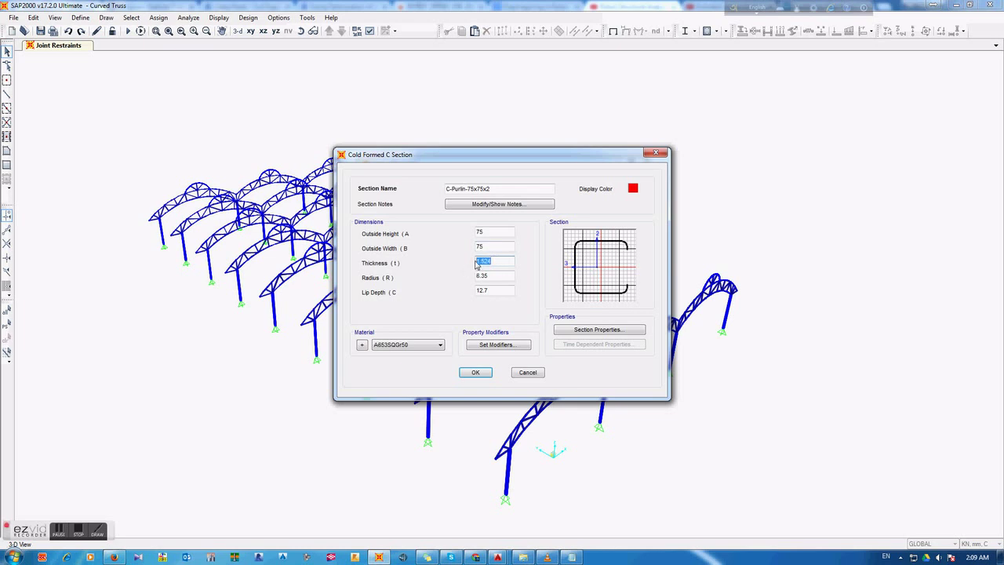
# Correct the outside height to 100 and the outside width to 50
pyautogui.doubleClick(480, 248)
pyautogui.click(493, 230)
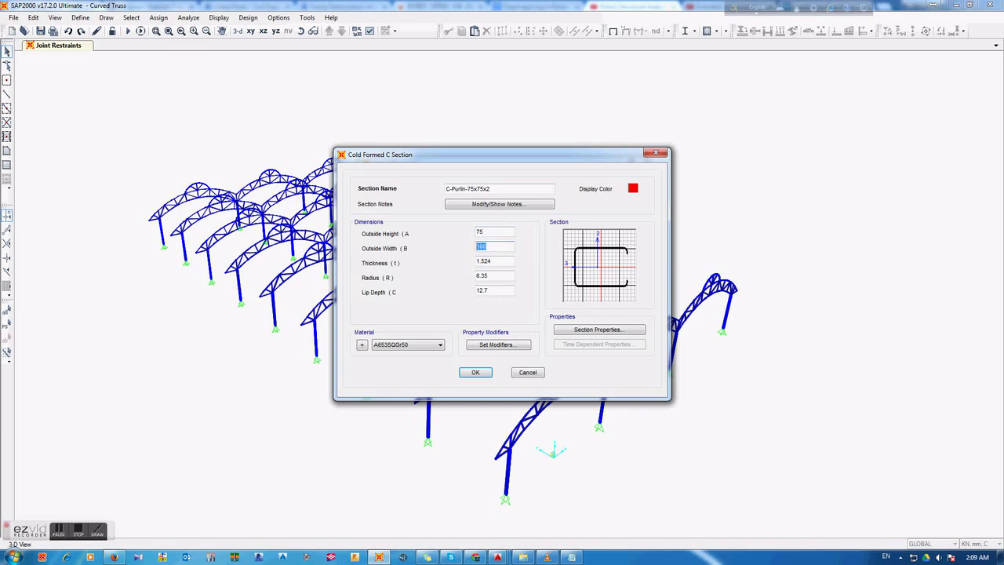
pyautogui.click(493, 233)
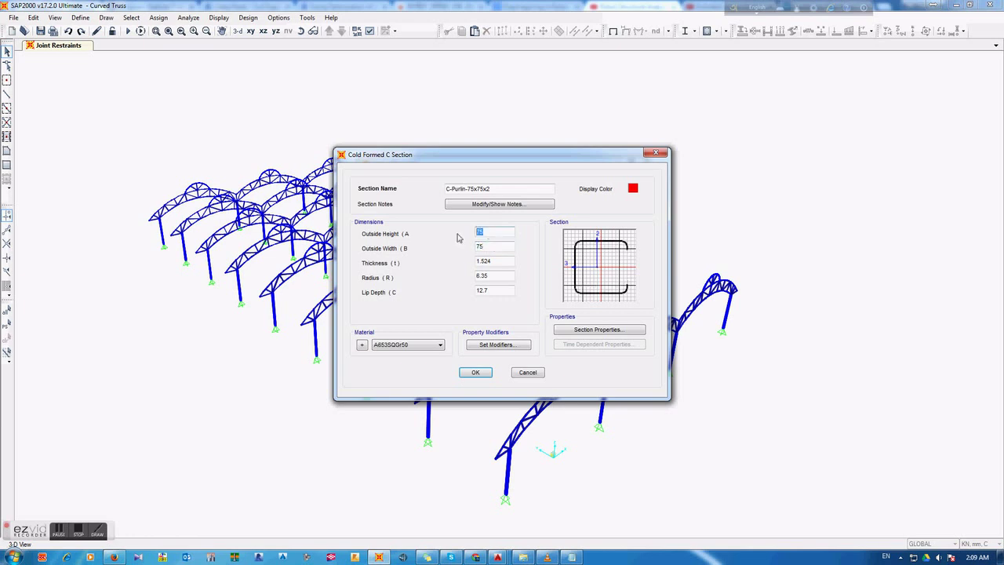
pyautogui.write('100')
pyautogui.click(488, 245)
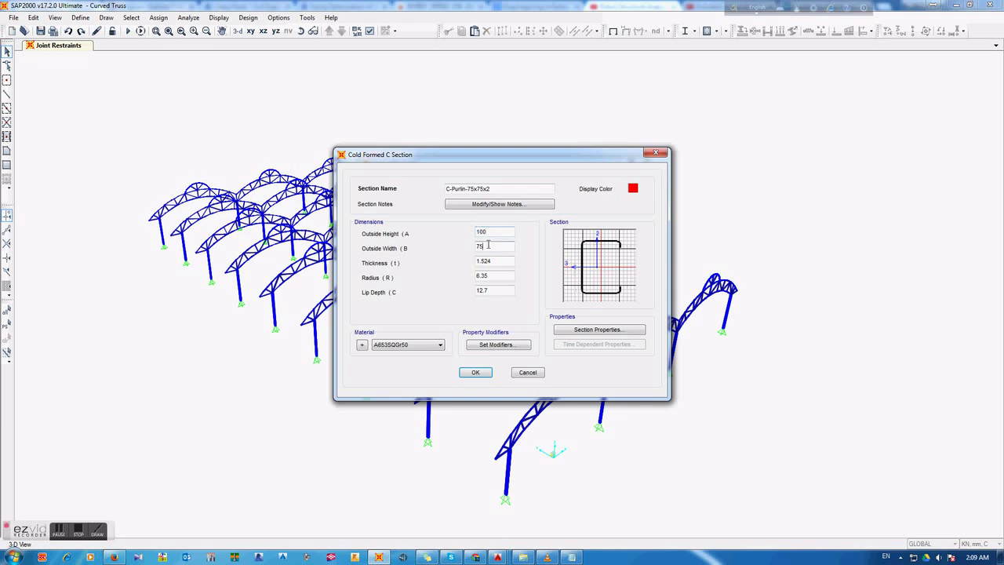
pyautogui.moveTo(493, 231); pyautogui.dragTo(469, 234)
pyautogui.click(491, 245)
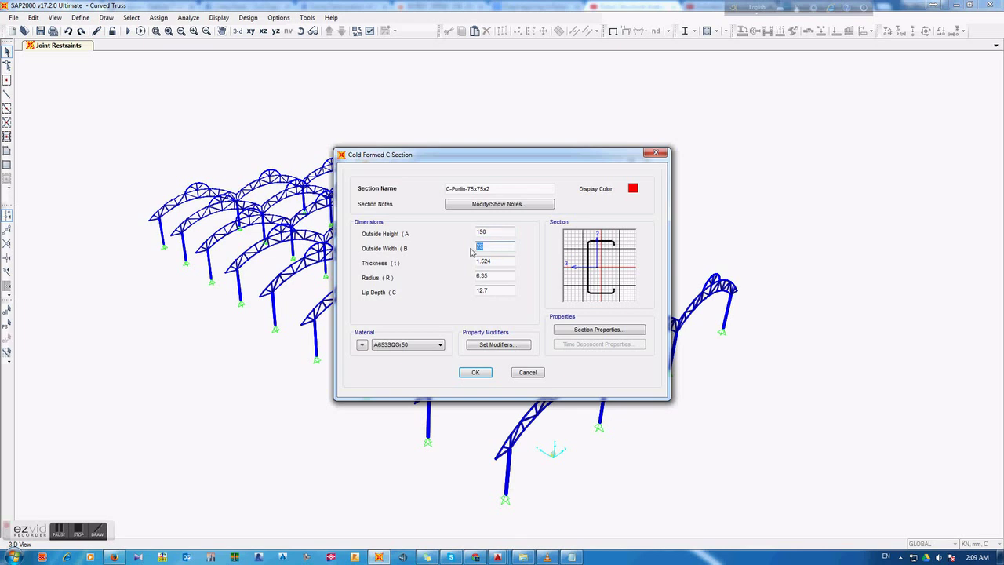
pyautogui.write('5')
pyautogui.click(493, 231)
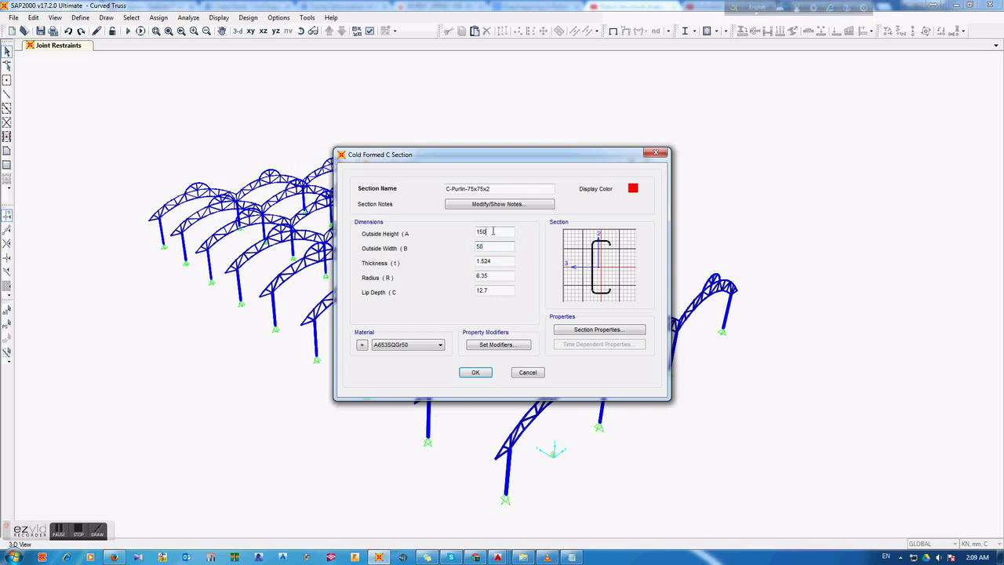
pyautogui.write('1')
pyautogui.click(486, 244)
pyautogui.write('25')
pyautogui.doubleClick(492, 249)
pyautogui.write('5')
pyautogui.click(497, 260)
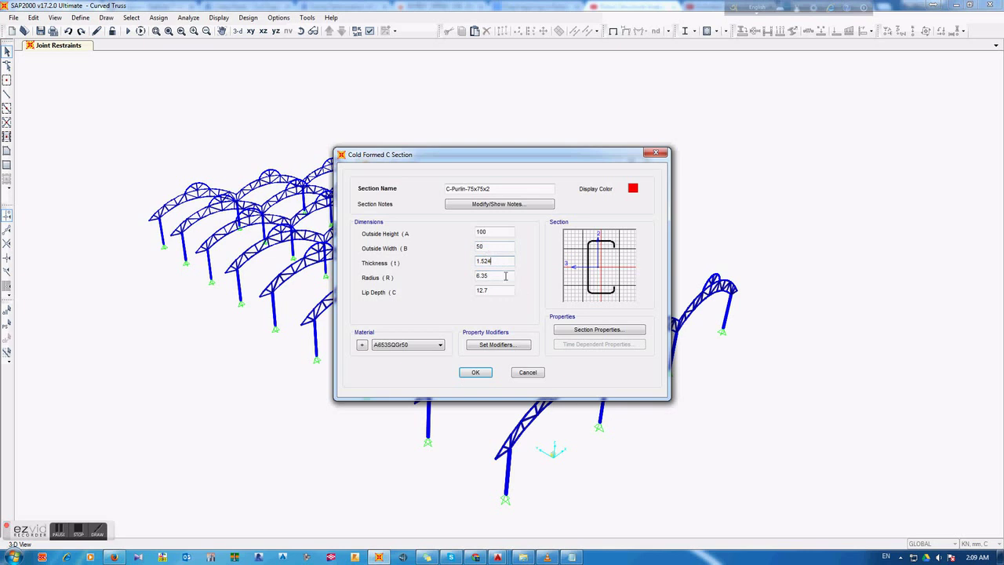
# Set thickness 2, corner radius 1 and lip depth 2
pyautogui.moveTo(503, 262); pyautogui.dragTo(438, 263)
pyautogui.write('2')
pyautogui.press('Tab')
pyautogui.write('1')
pyautogui.moveTo(495, 292); pyautogui.dragTo(455, 293)
pyautogui.write('2')
# Save the new section, then rename it from C-Purlin-75x75x2 to C-Purlin
pyautogui.click(475, 374)
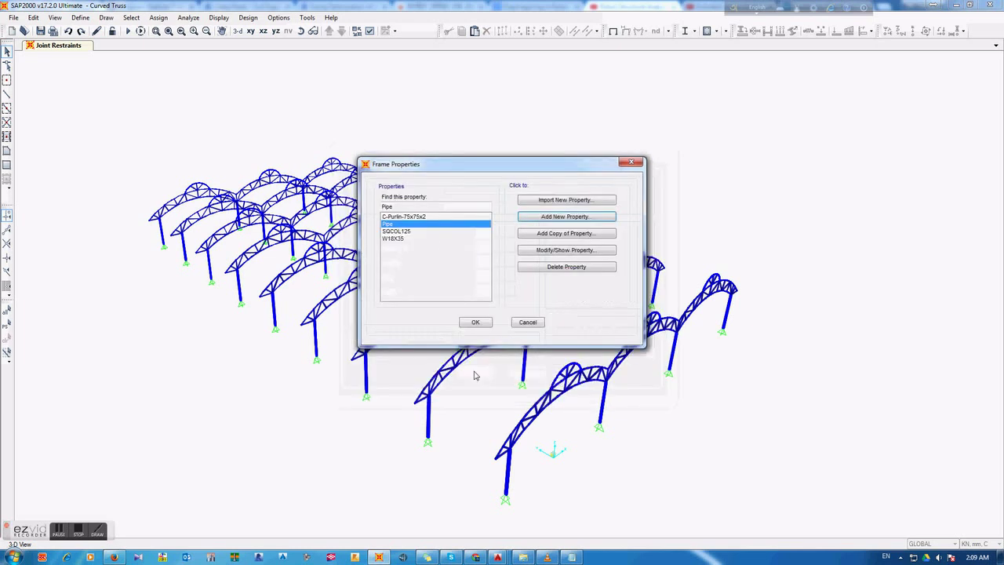
pyautogui.click(404, 217)
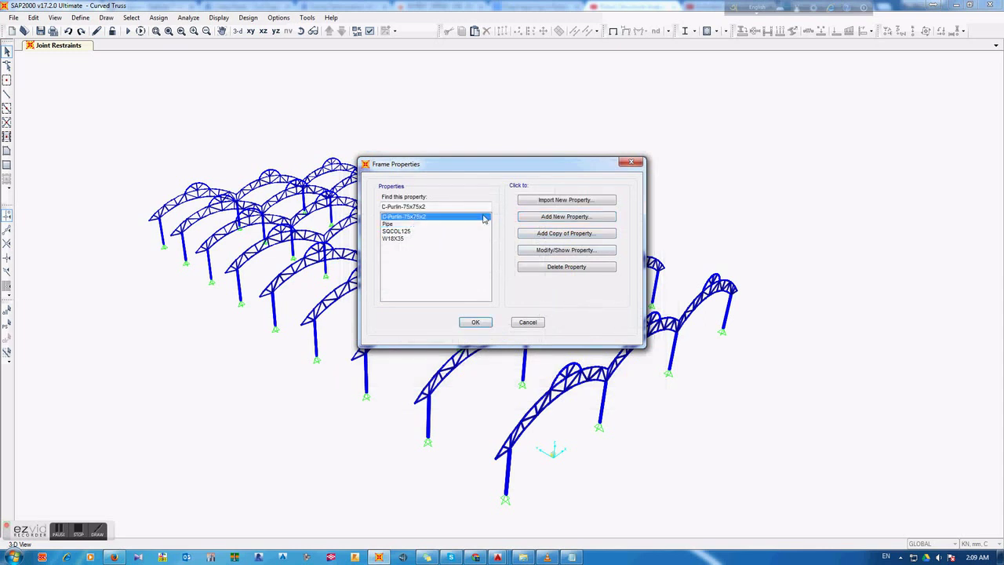
pyautogui.click(553, 251)
pyautogui.moveTo(510, 189); pyautogui.dragTo(464, 190)
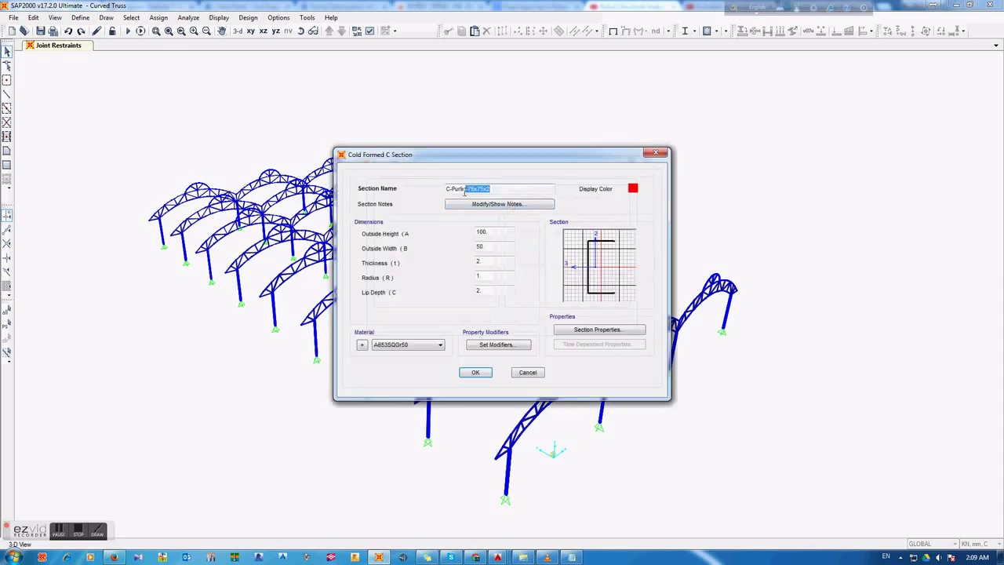
pyautogui.press('BackSpace')
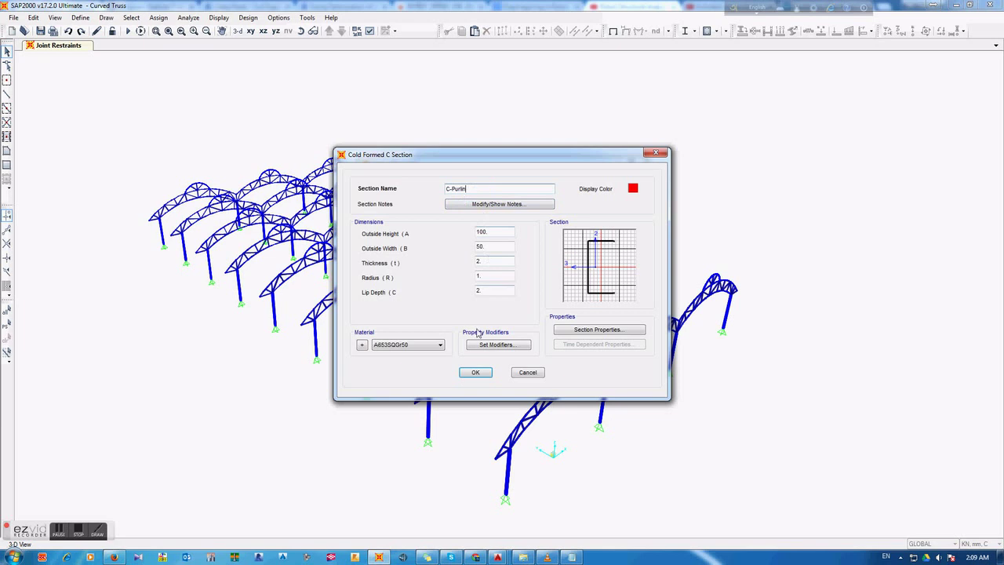
pyautogui.click(475, 372)
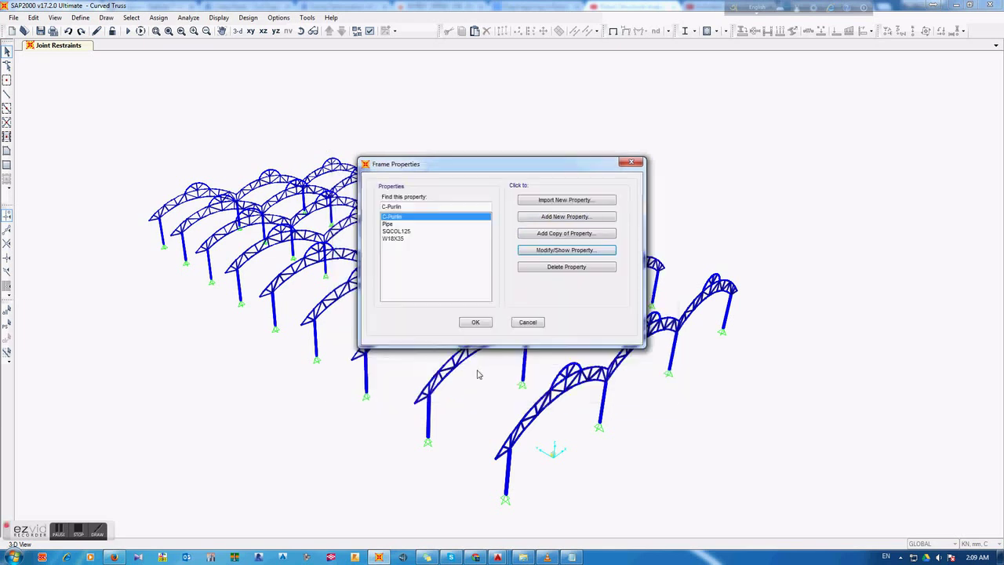
# Close the frame section list and zoom in on one curved truss
pyautogui.click(476, 325)
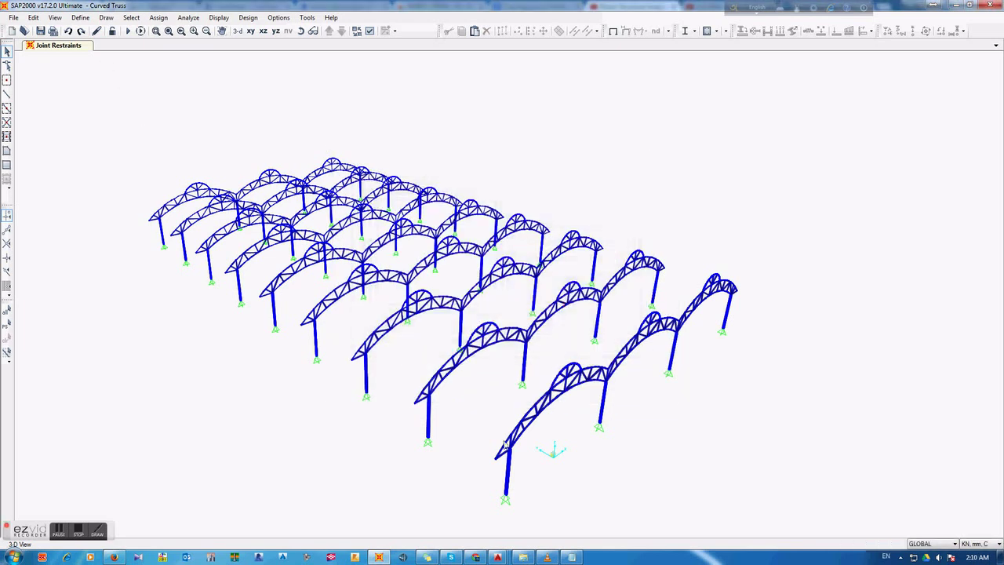
pyautogui.scroll(2, 399, 384)
pyautogui.scroll(2, 394, 380)
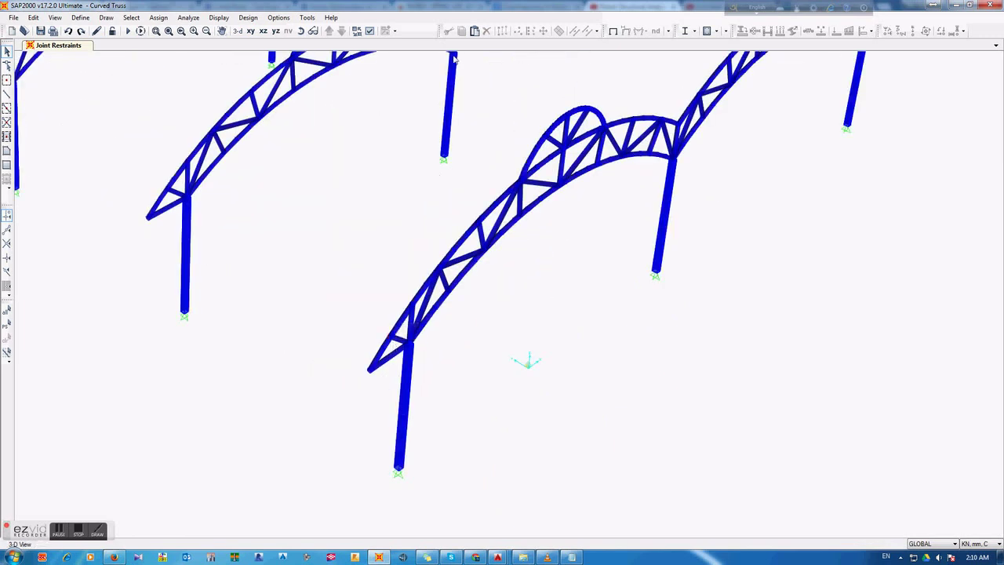
# Switch the view type from Extrude to Standard line display
pyautogui.click(369, 31)
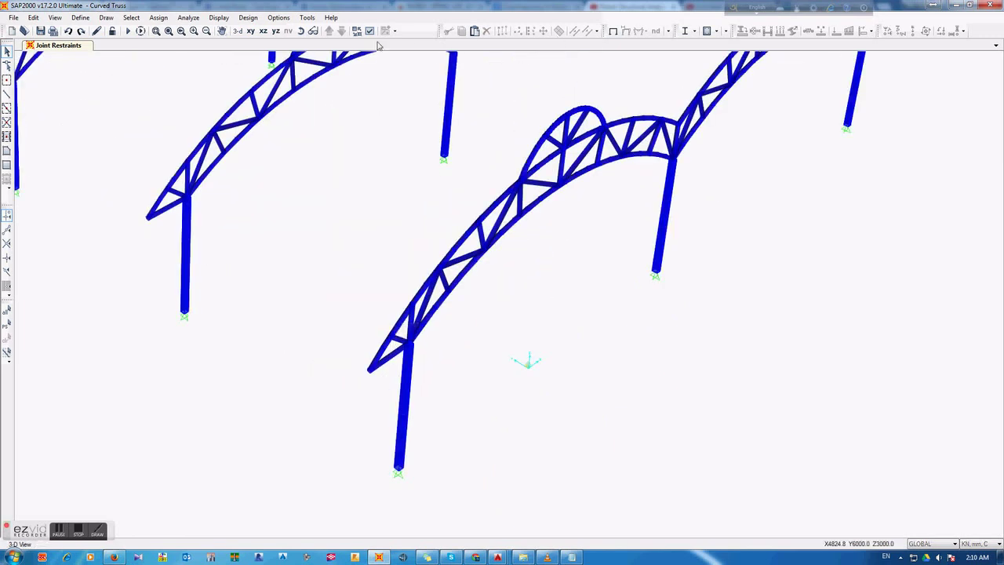
pyautogui.click(586, 343)
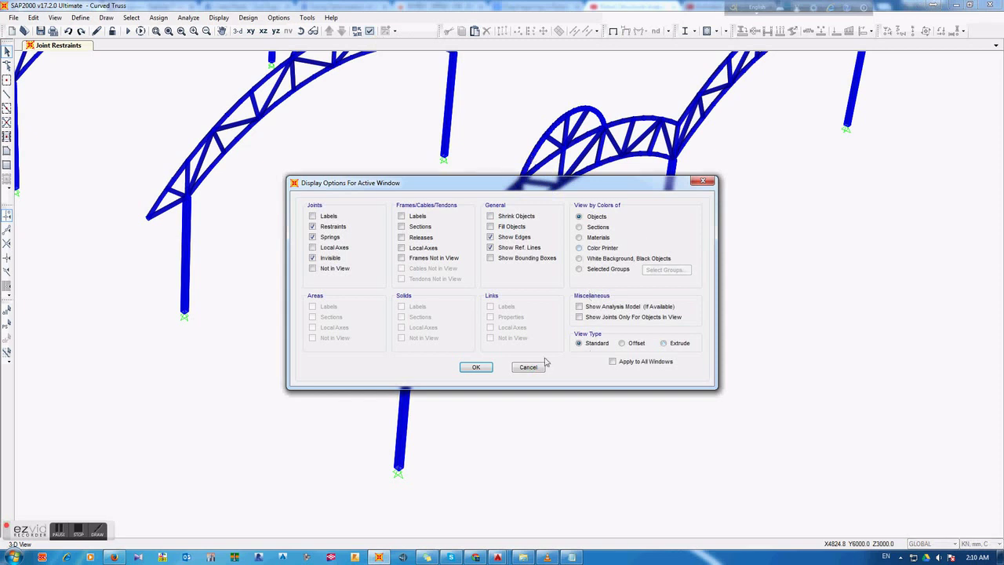
pyautogui.click(476, 367)
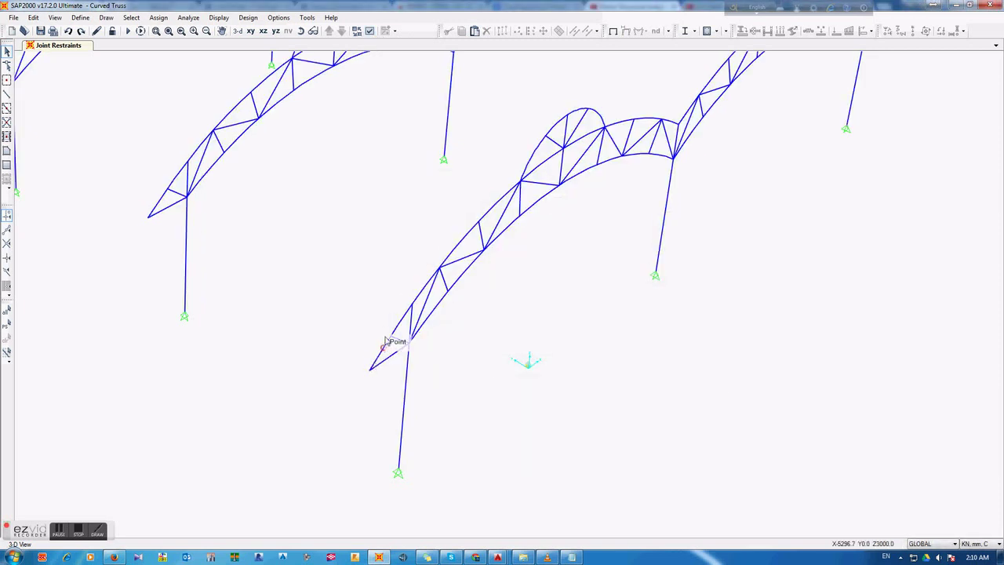
# Select seven joints along the truss's top chord, deselecting stray diagonal members
pyautogui.click(392, 336)
pyautogui.click(412, 303)
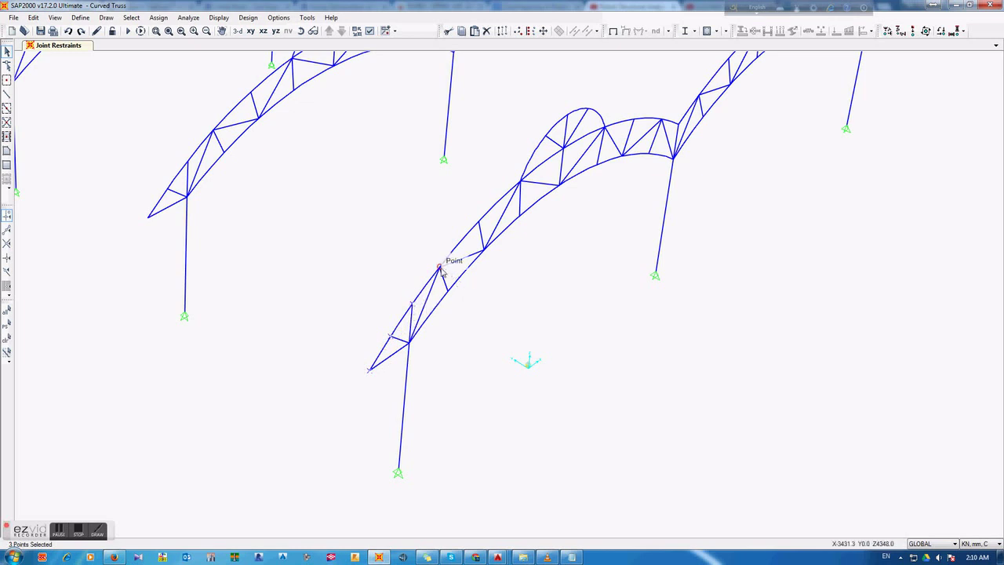
pyautogui.scroll(1, 441, 271)
pyautogui.scroll(1, 451, 274)
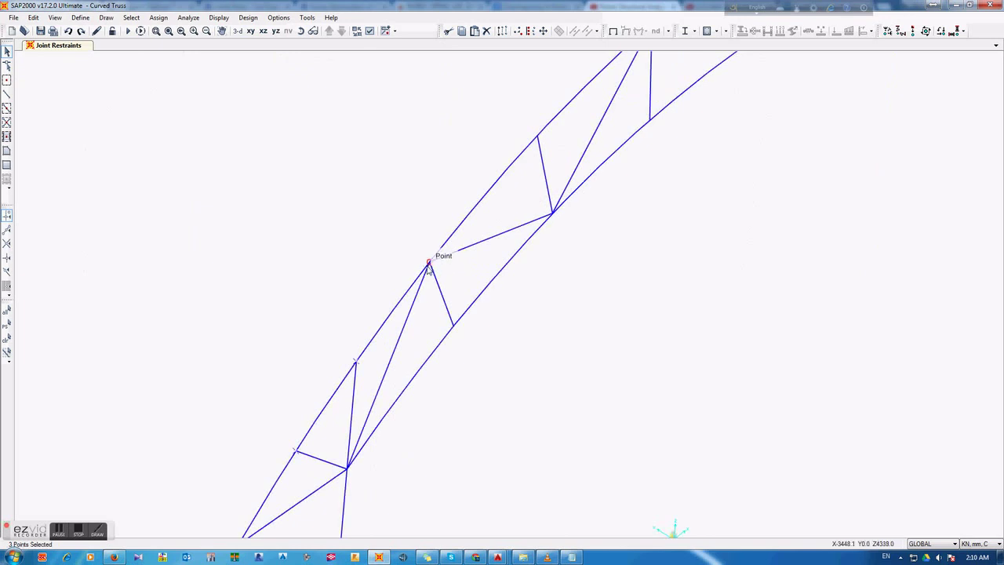
pyautogui.scroll(2, 428, 268)
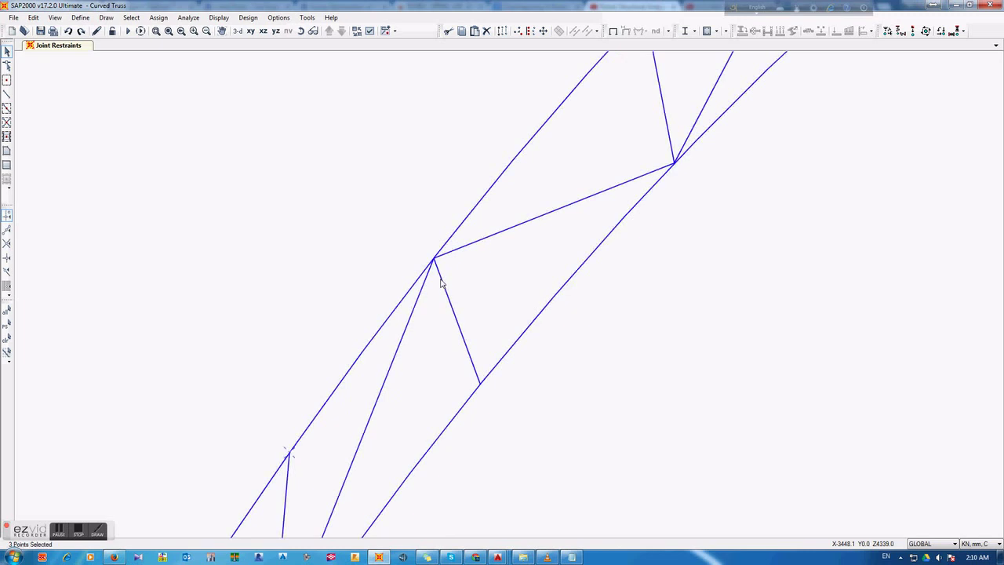
pyautogui.click(443, 284)
pyautogui.click(434, 259)
pyautogui.click(442, 283)
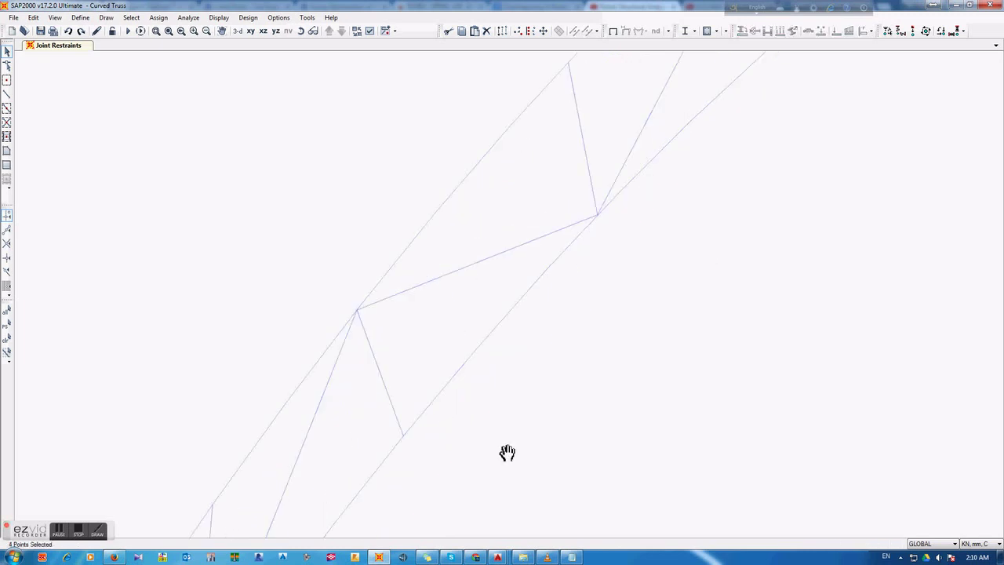
pyautogui.moveTo(582, 406); pyautogui.dragTo(305, 564, button='middle')
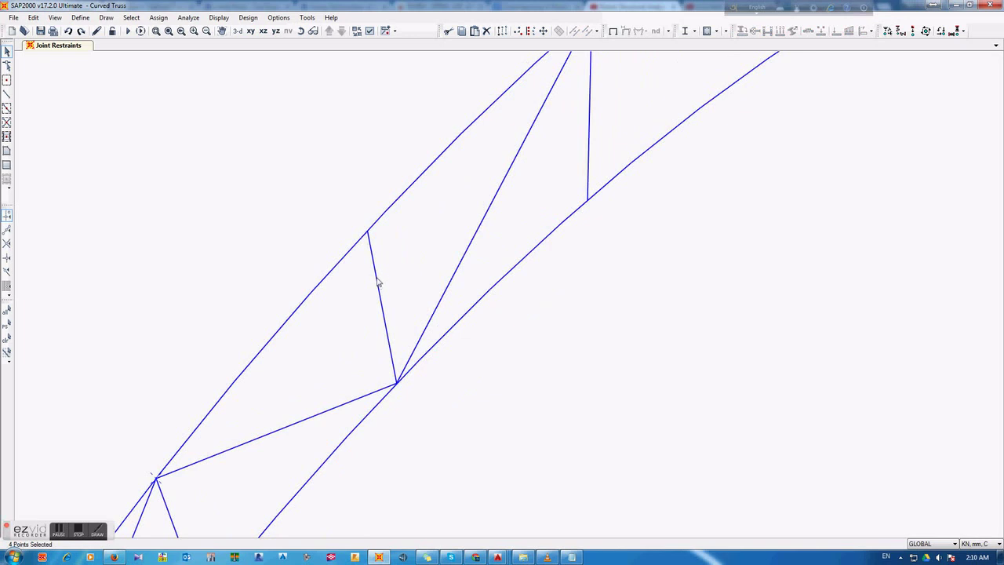
pyautogui.click(377, 281)
pyautogui.click(367, 232)
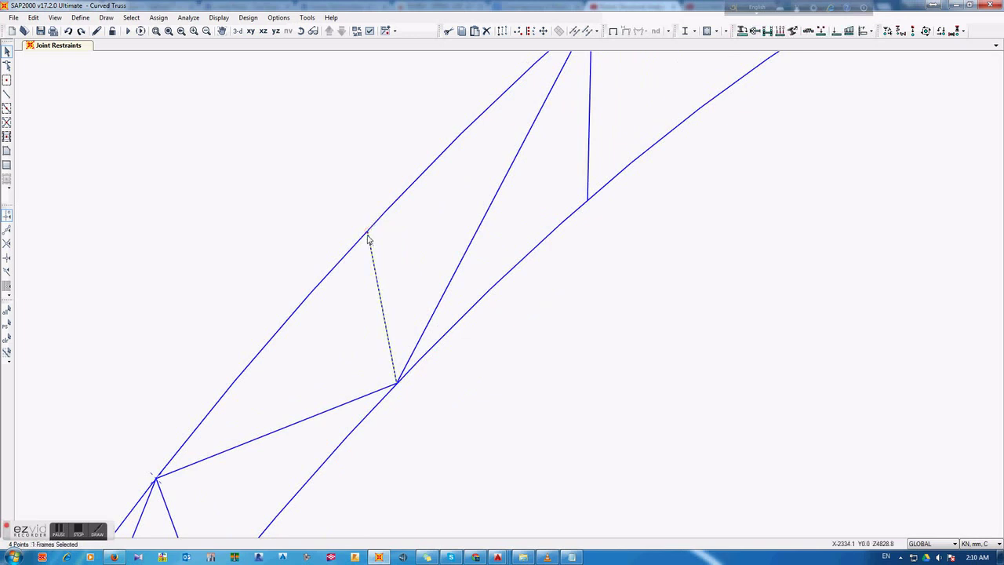
pyautogui.click(377, 276)
pyautogui.scroll(-2, 377, 276)
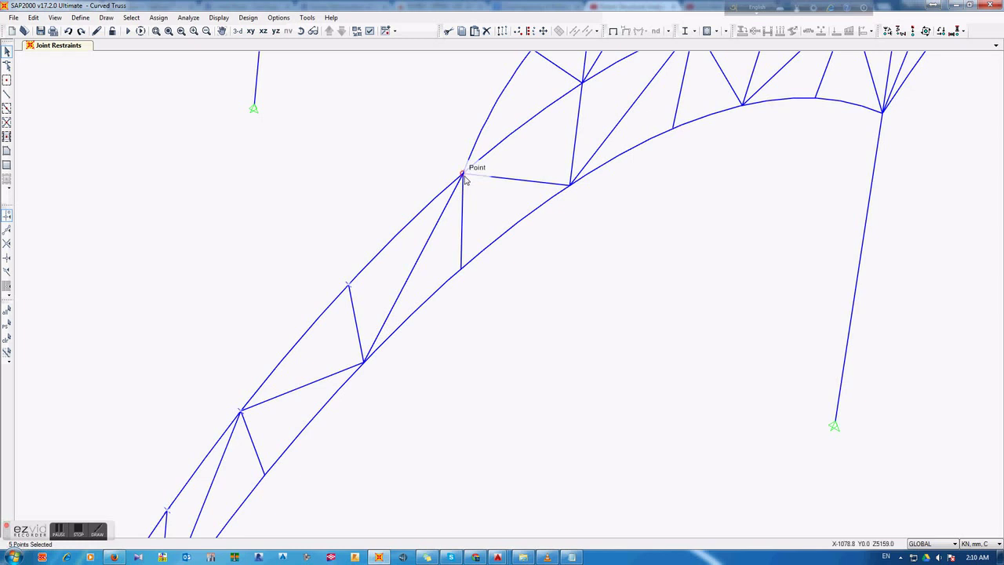
pyautogui.scroll(1, 464, 179)
pyautogui.scroll(1, 463, 174)
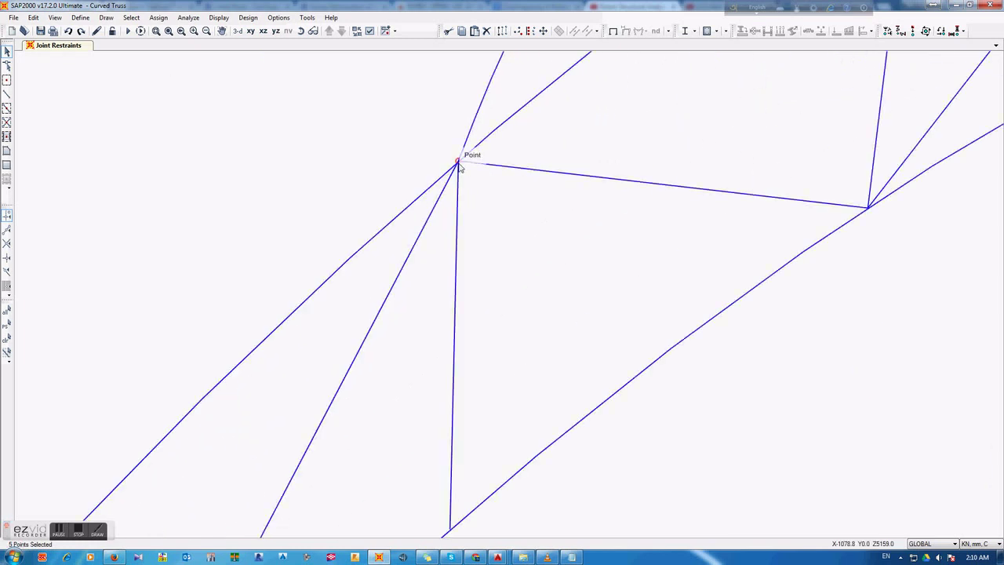
pyautogui.scroll(-2, 476, 329)
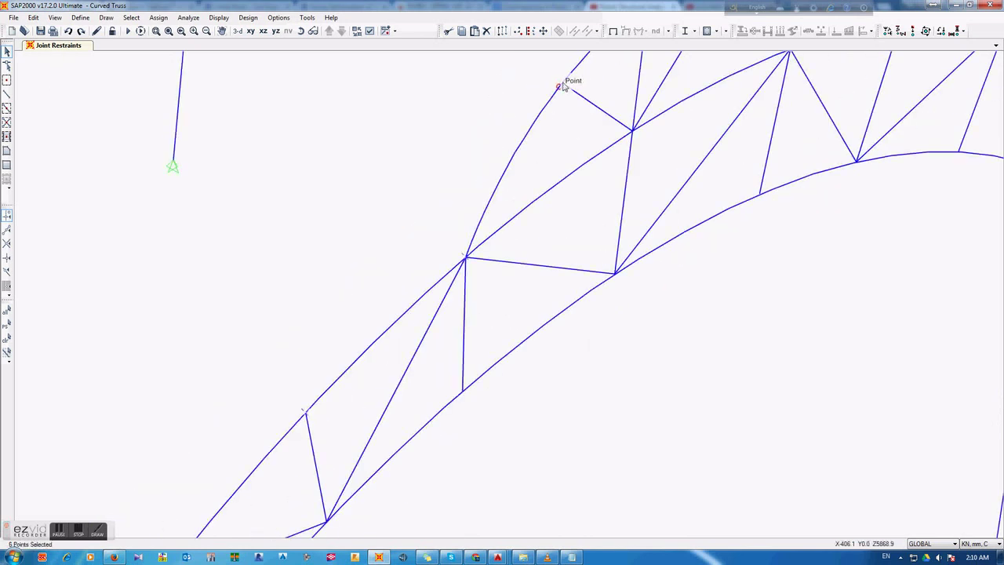
pyautogui.moveTo(708, 130); pyautogui.dragTo(538, 449, button='middle')
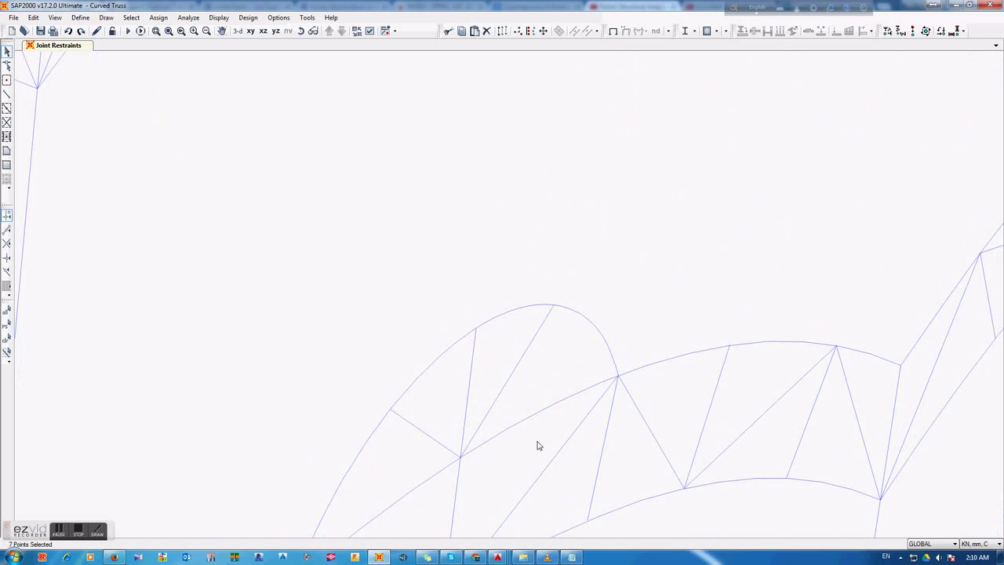
# Add top-chord joints up to and beyond the truss crown to the selection
pyautogui.click(473, 330)
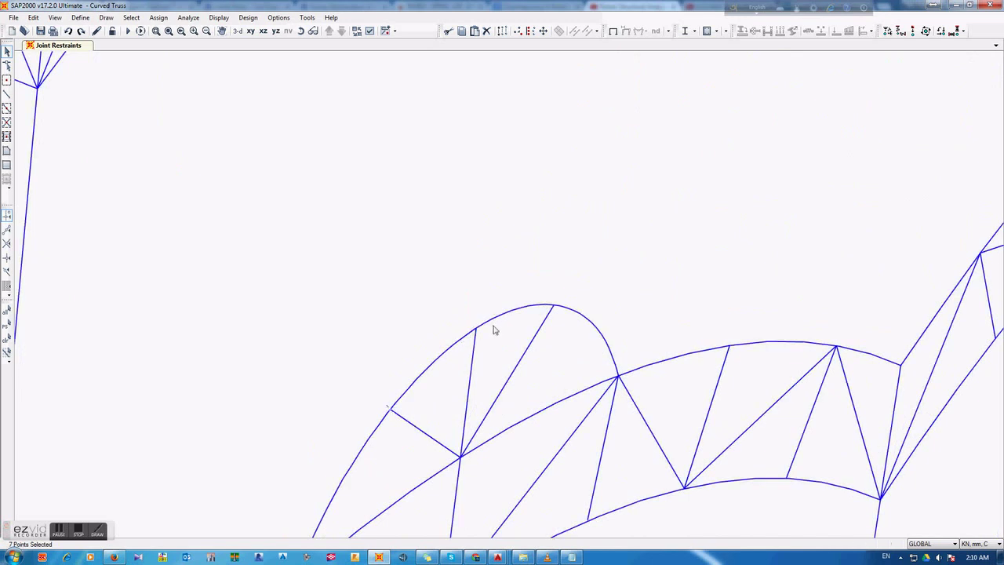
pyautogui.scroll(1, 481, 333)
pyautogui.scroll(1, 475, 338)
pyautogui.click(512, 262)
pyautogui.moveTo(768, 289); pyautogui.dragTo(164, 413, button='middle')
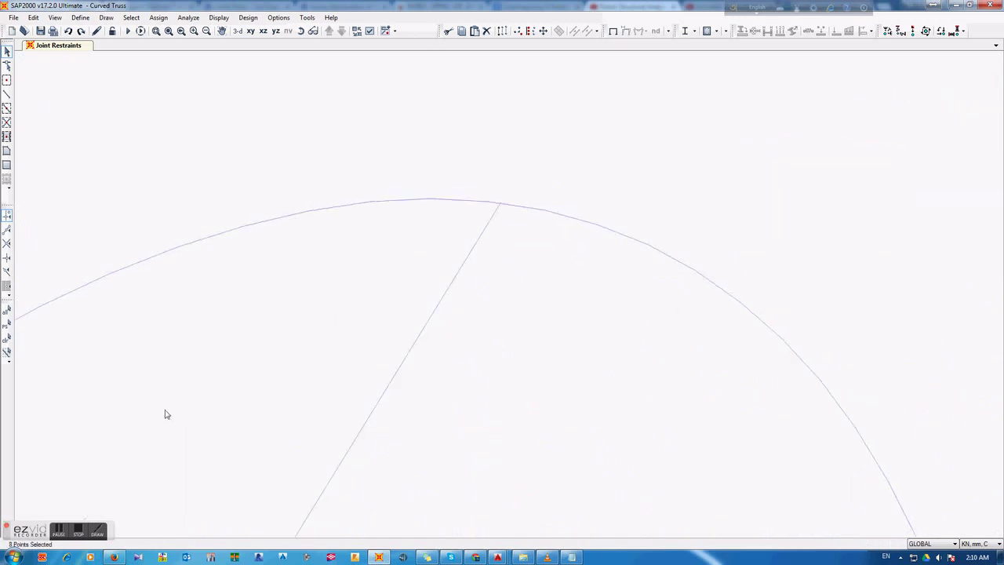
pyautogui.click(499, 206)
pyautogui.moveTo(471, 274)
pyautogui.mouseDown(button='middle')
pyautogui.moveTo(173, 173)
pyautogui.moveTo(287, 408)
pyautogui.mouseUp(button='middle')
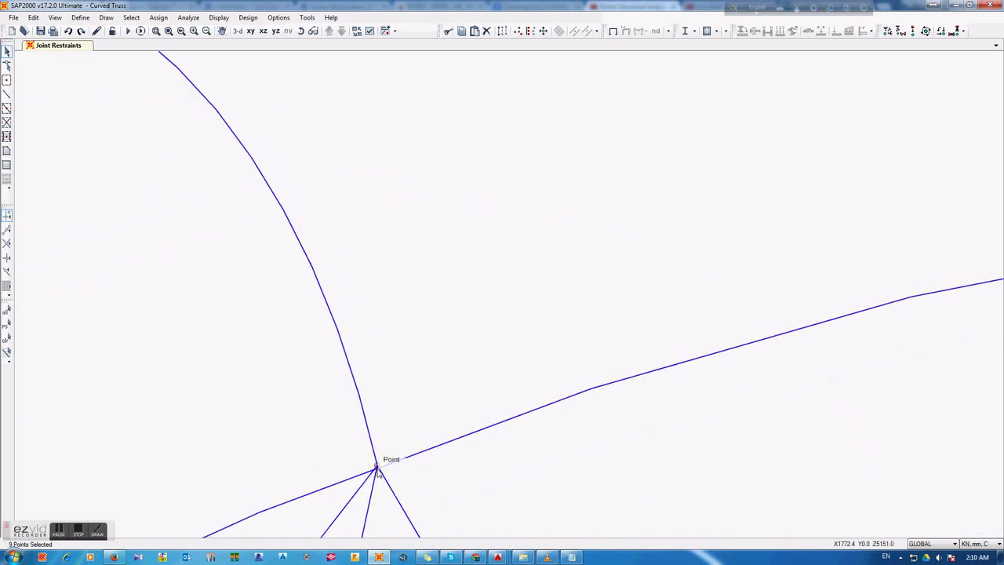
pyautogui.moveTo(376, 471); pyautogui.dragTo(373, 412, button='middle')
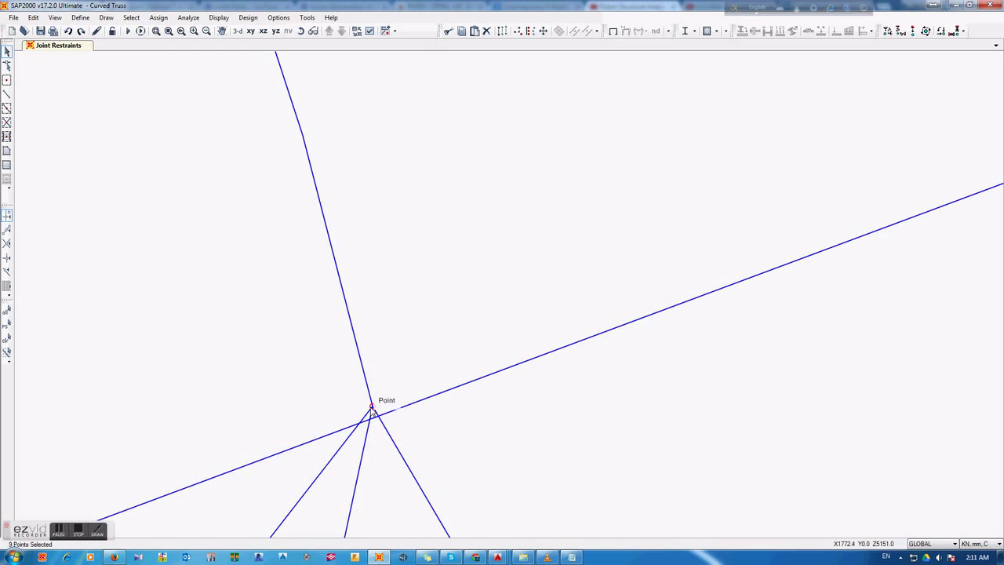
pyautogui.click(373, 412)
pyautogui.moveTo(372, 412); pyautogui.dragTo(209, 471, button='middle')
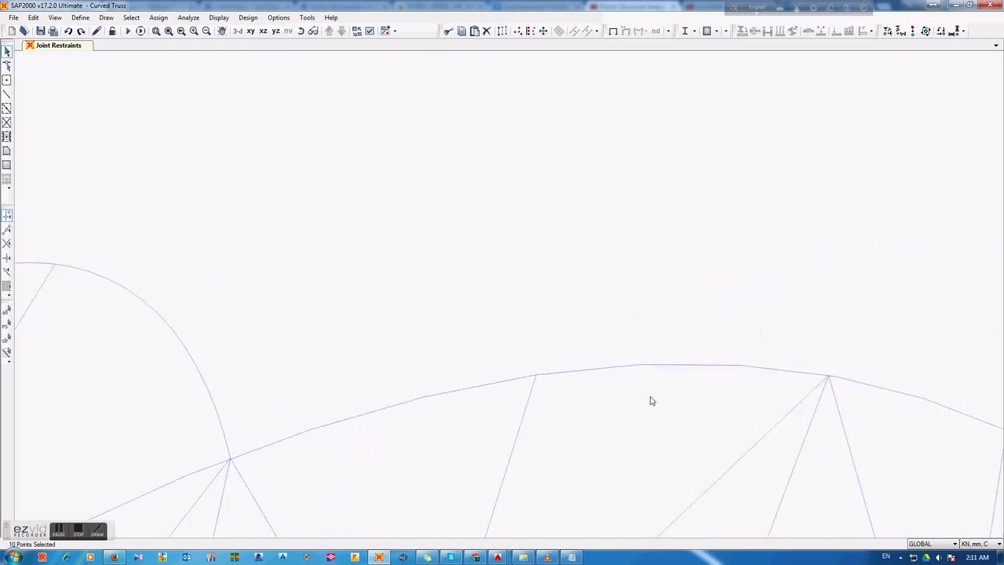
pyautogui.click(828, 378)
pyautogui.moveTo(926, 448)
pyautogui.mouseDown(button='middle')
pyautogui.moveTo(312, 390)
pyautogui.moveTo(363, 376)
pyautogui.moveTo(348, 431)
pyautogui.moveTo(476, 269)
pyautogui.mouseUp(button='middle')
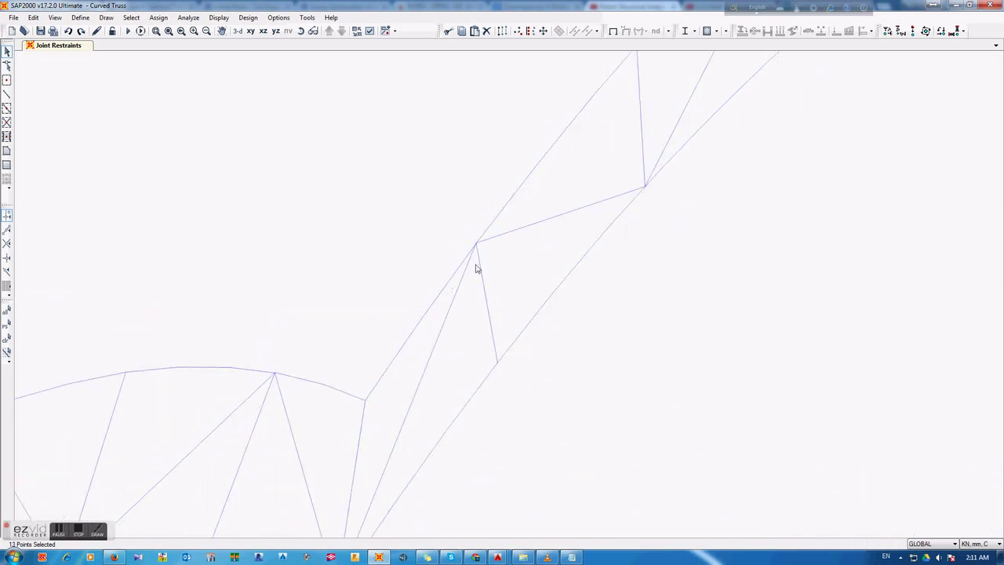
pyautogui.click(476, 244)
pyautogui.moveTo(675, 249)
pyautogui.keyDown('shift'); pyautogui.mouseDown(button='middle')
pyautogui.moveTo(523, 525)
pyautogui.moveTo(469, 326)
pyautogui.mouseUp(button='middle'); pyautogui.keyUp('shift')
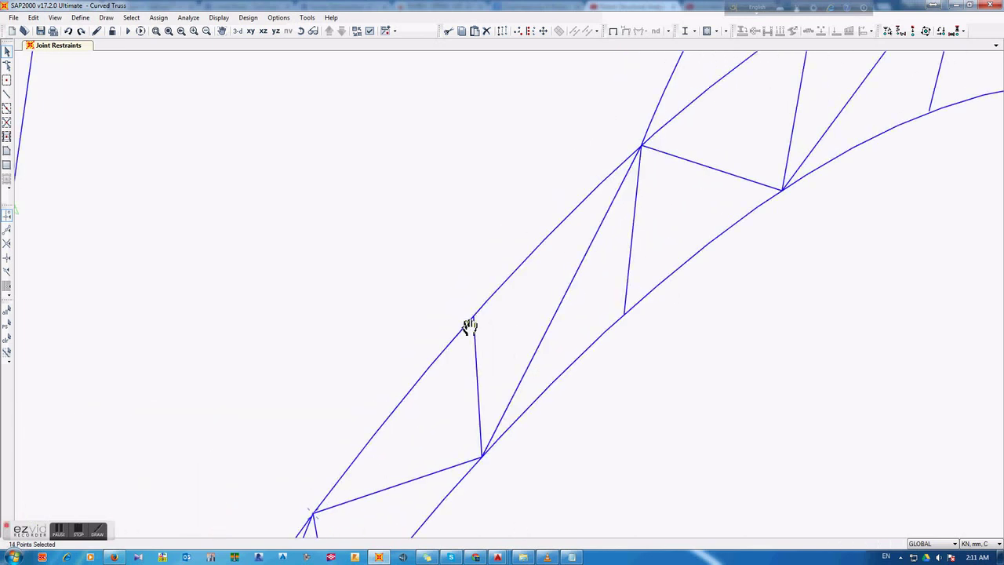
pyautogui.click(474, 314)
pyautogui.keyDown('shift'); pyautogui.moveTo(736, 367); pyautogui.dragTo(608, 488, button='middle'); pyautogui.keyUp('shift')
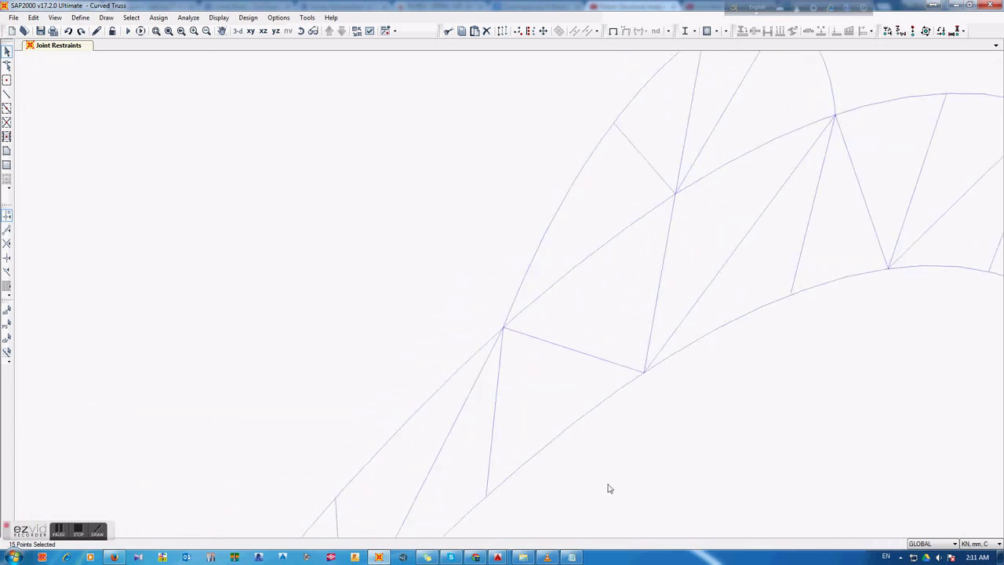
pyautogui.click(616, 125)
pyautogui.moveTo(713, 186)
pyautogui.keyDown('shift'); pyautogui.mouseDown(button='middle')
pyautogui.moveTo(556, 377)
pyautogui.moveTo(451, 324)
pyautogui.mouseUp(button='middle'); pyautogui.keyUp('shift')
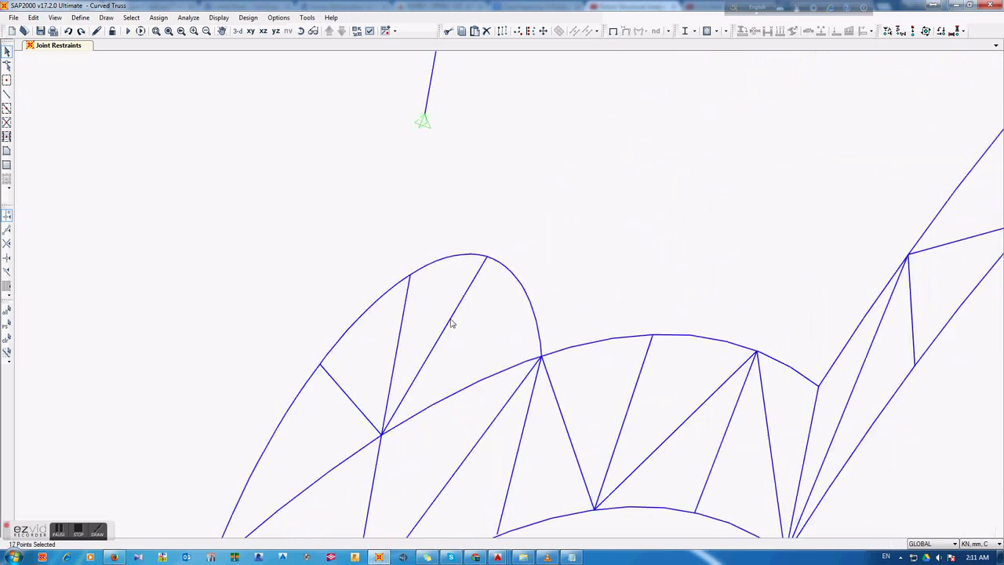
# Add joints on the small arch and further chord joints to the selection
pyautogui.click(409, 274)
pyautogui.scroll(2, 409, 277)
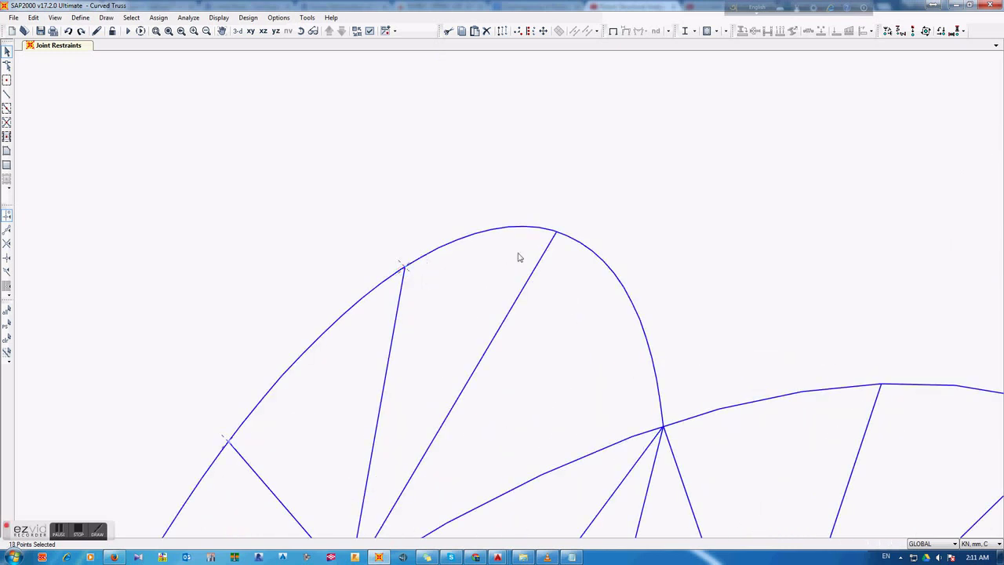
pyautogui.click(562, 240)
pyautogui.click(663, 426)
pyautogui.scroll(2, 885, 421)
pyautogui.click(343, 237)
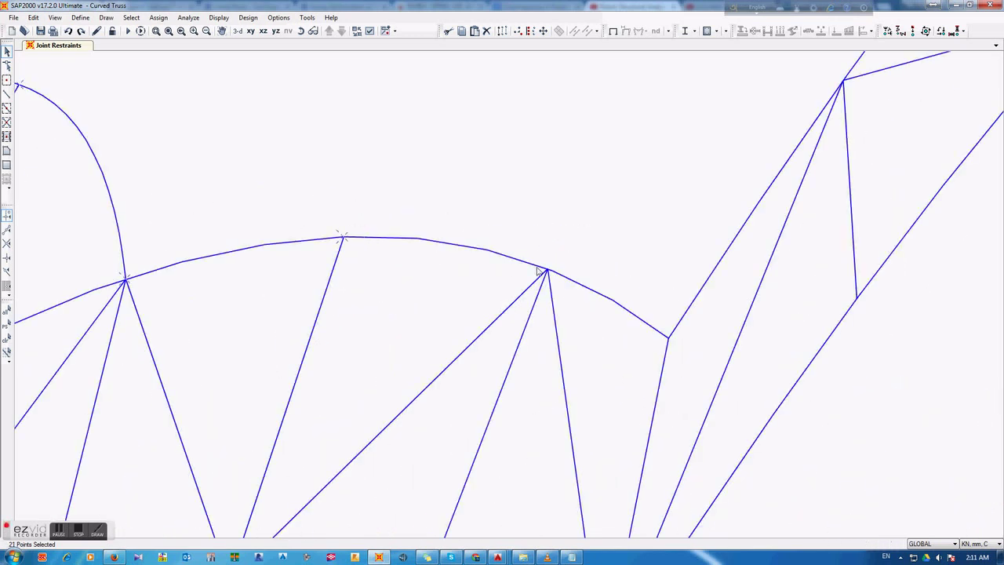
pyautogui.click(548, 272)
pyautogui.moveTo(879, 264); pyautogui.dragTo(351, 467, button='middle')
pyautogui.click(308, 280)
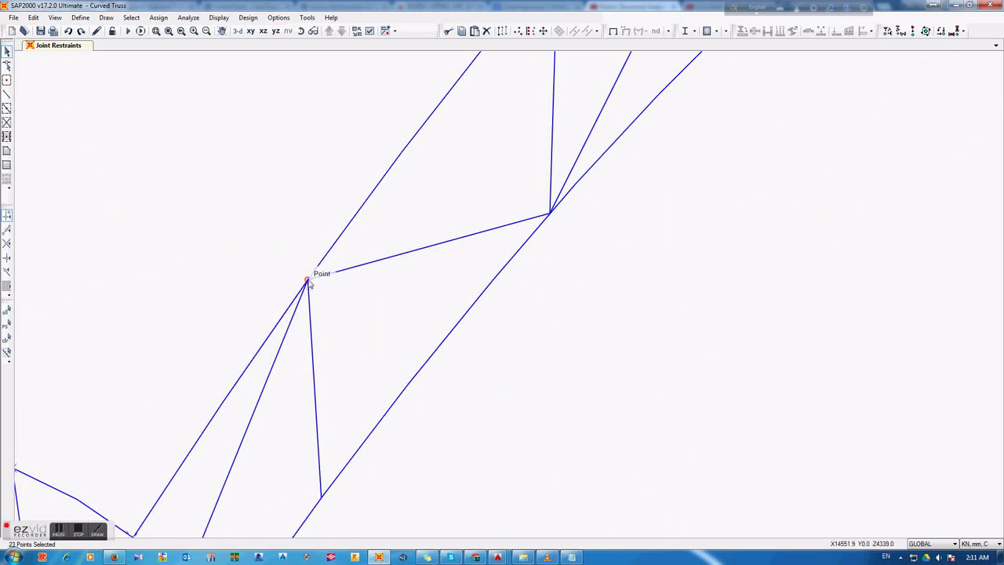
pyautogui.moveTo(593, 260); pyautogui.dragTo(538, 413, button='middle')
pyautogui.click(426, 228)
pyautogui.moveTo(612, 284); pyautogui.dragTo(599, 529, button='middle')
pyautogui.click(525, 253)
pyautogui.moveTo(668, 254); pyautogui.dragTo(434, 500, button='middle')
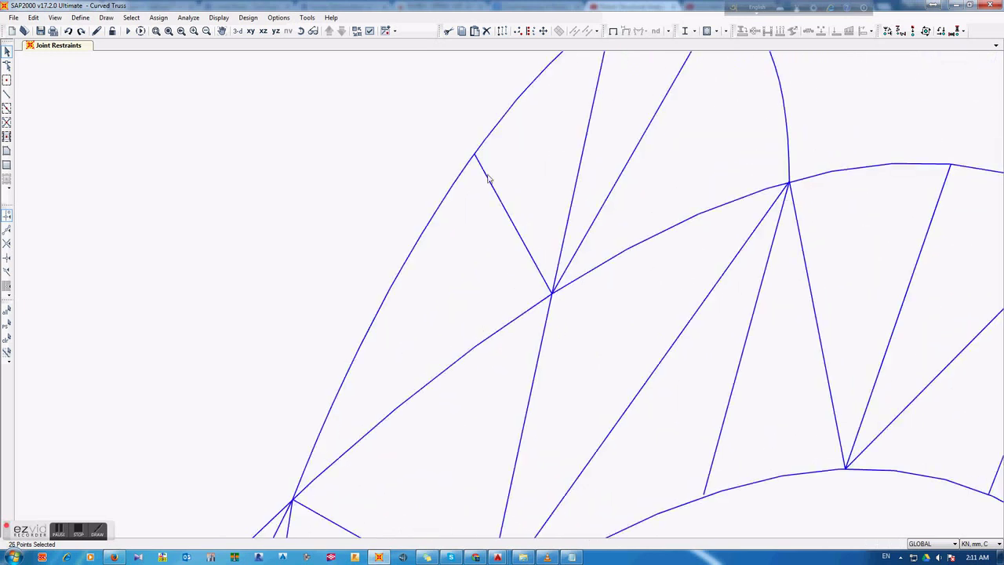
pyautogui.click(476, 154)
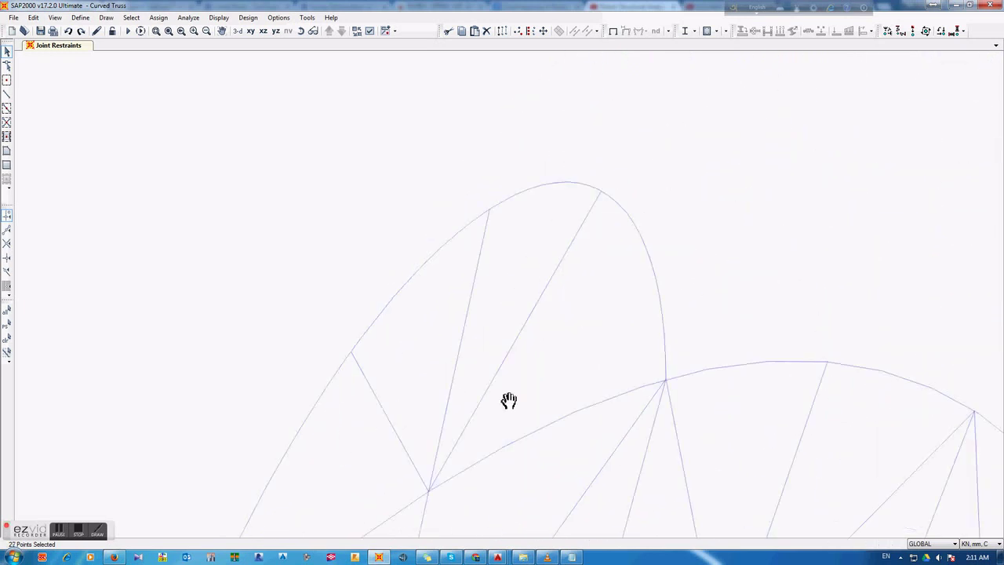
pyautogui.moveTo(482, 157); pyautogui.dragTo(420, 320, button='middle')
pyautogui.click(405, 302)
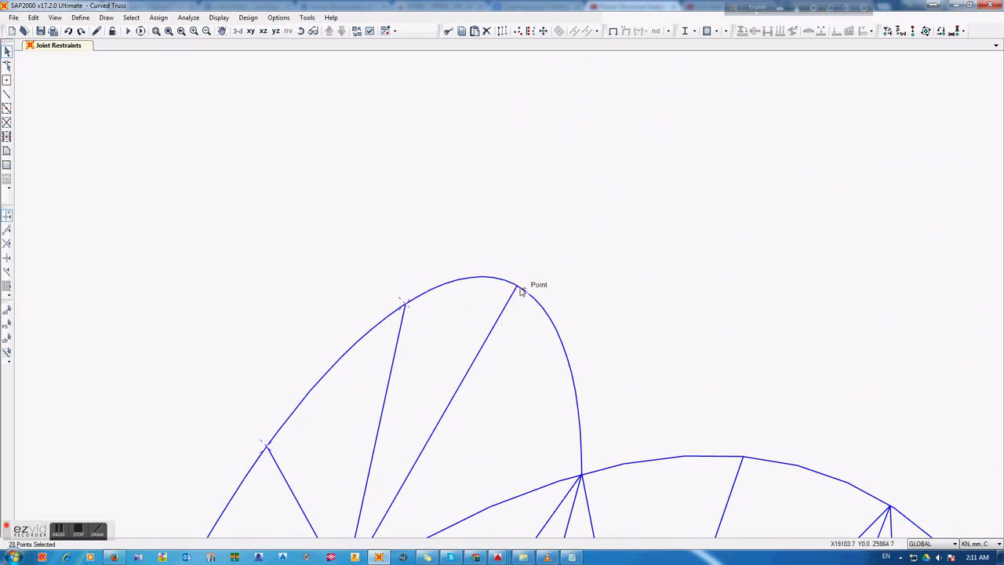
# Select the remaining arch joints to the arch end, then zoom out to the whole truss array
pyautogui.scroll(2, 516, 292)
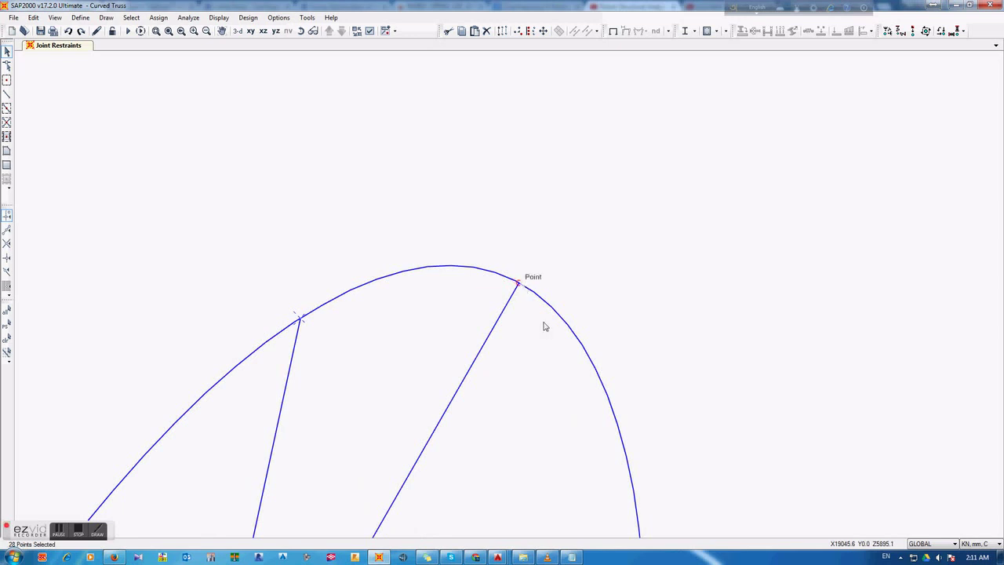
pyautogui.scroll(-2, 460, 361)
pyautogui.click(559, 504)
pyautogui.moveTo(659, 488); pyautogui.dragTo(376, 234, button='middle')
pyautogui.click(436, 228)
pyautogui.click(582, 279)
pyautogui.moveTo(646, 437); pyautogui.dragTo(310, 232, button='middle')
pyautogui.click(332, 174)
pyautogui.click(387, 256)
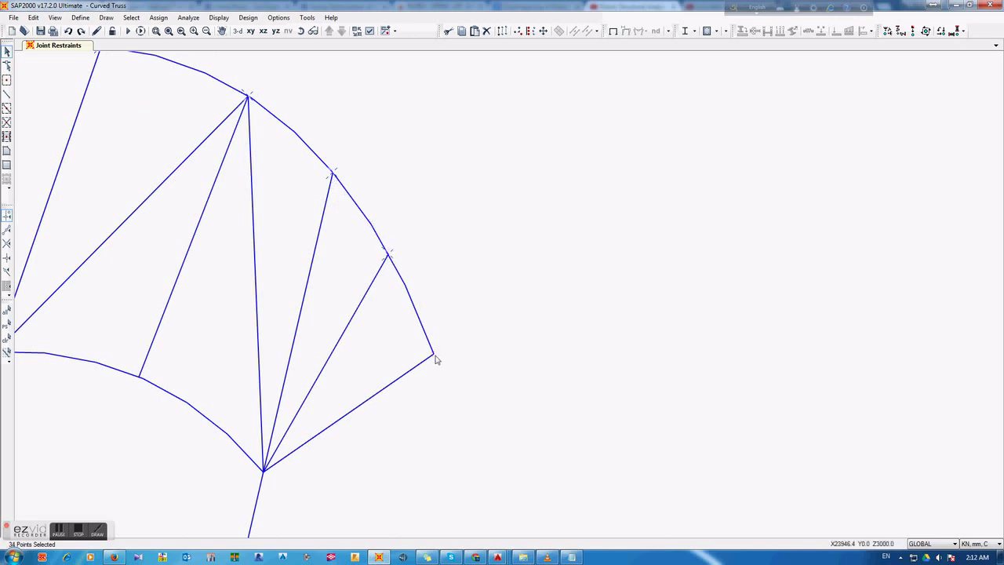
pyautogui.scroll(-2, 494, 367)
pyautogui.scroll(-2, 513, 376)
pyautogui.scroll(-2, 518, 379)
pyautogui.scroll(-2, 527, 368)
pyautogui.moveTo(531, 411)
pyautogui.mouseDown(button='middle')
pyautogui.moveTo(601, 290)
pyautogui.moveTo(525, 437)
pyautogui.mouseUp(button='middle')
pyautogui.click(503, 29)
# Extrude the selected joints into C-Purlin frames with dy 6000 mm and 2 increments
pyautogui.click(603, 190)
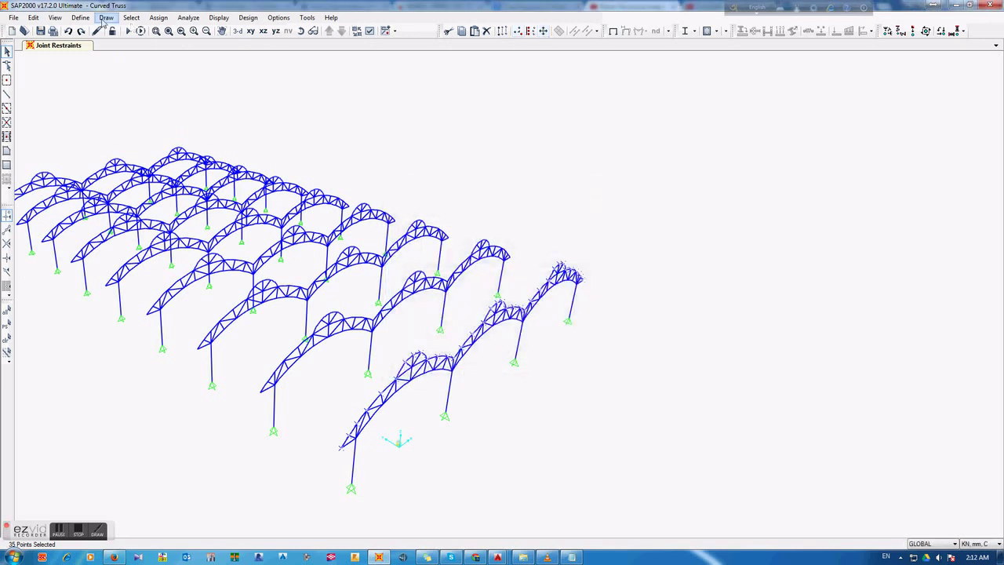
pyautogui.click(32, 17)
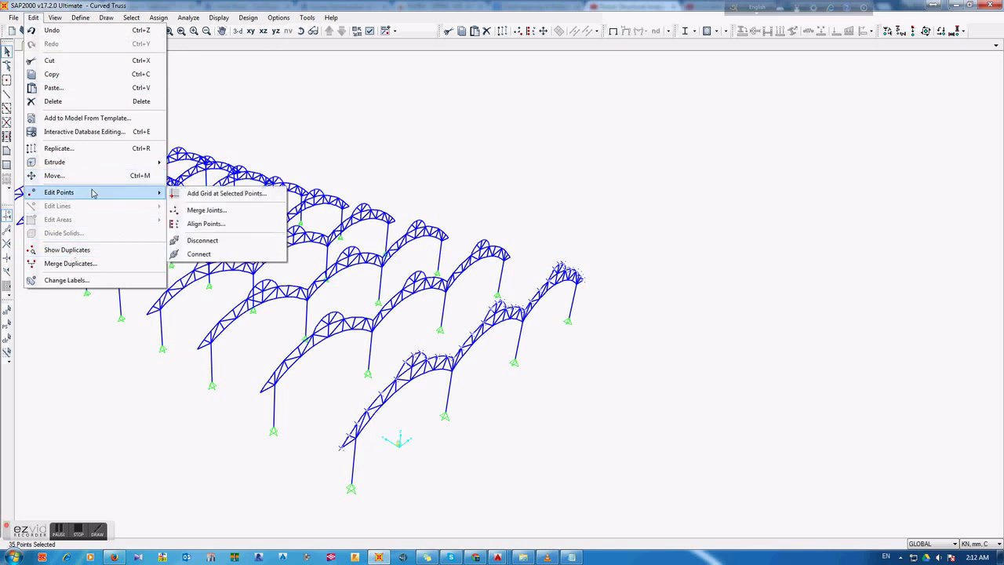
pyautogui.moveTo(55, 161)
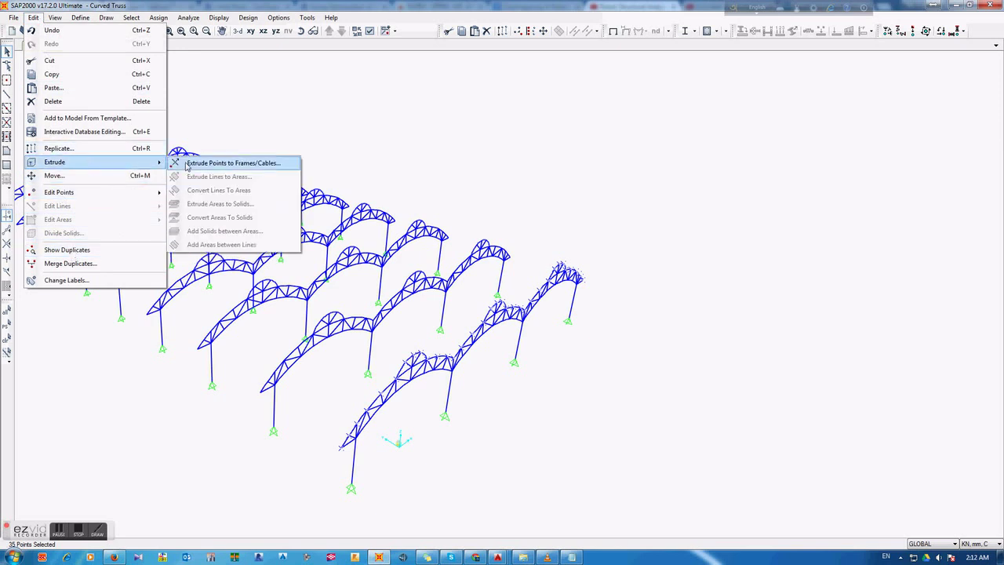
pyautogui.click(247, 163)
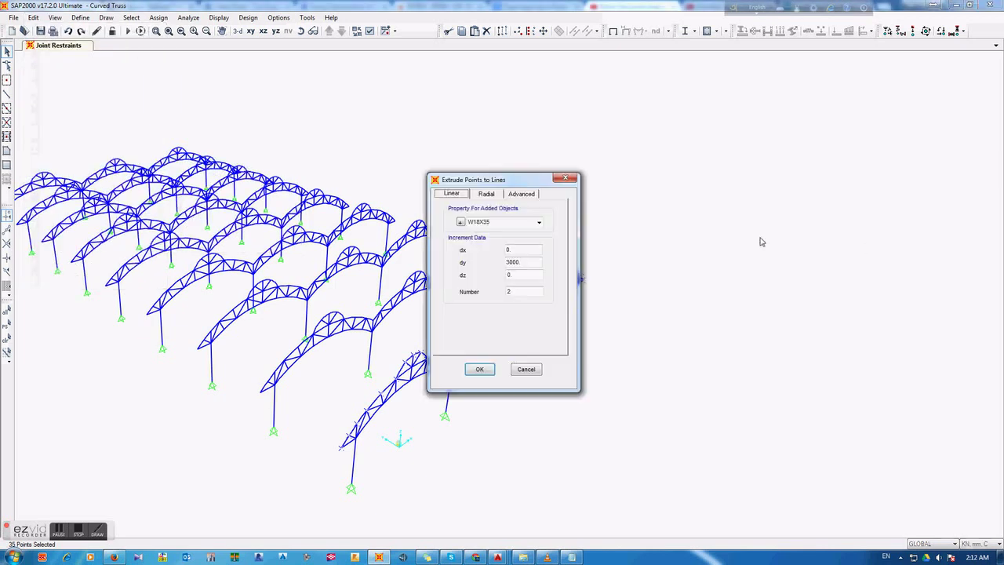
pyautogui.moveTo(493, 181); pyautogui.dragTo(716, 169)
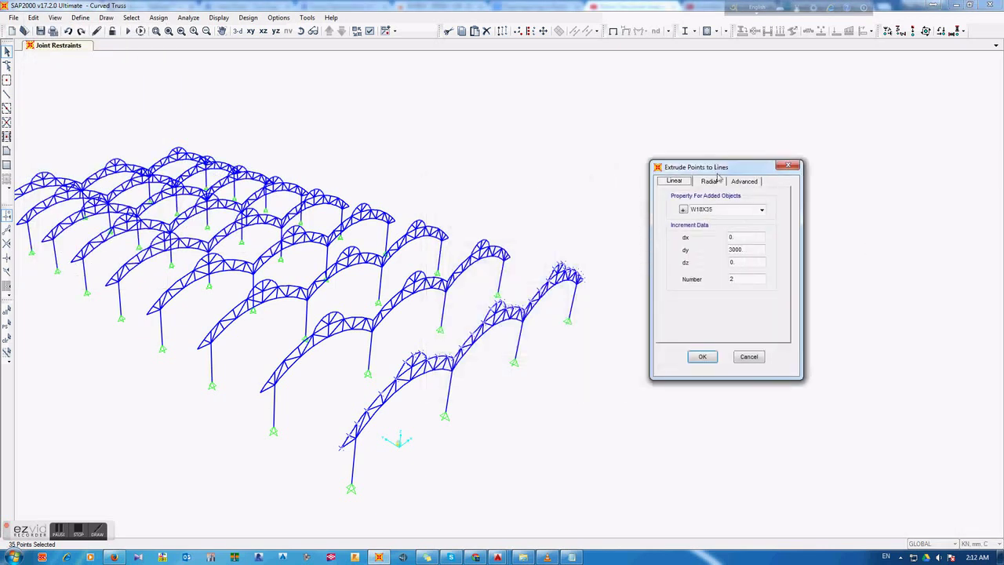
pyautogui.click(762, 210)
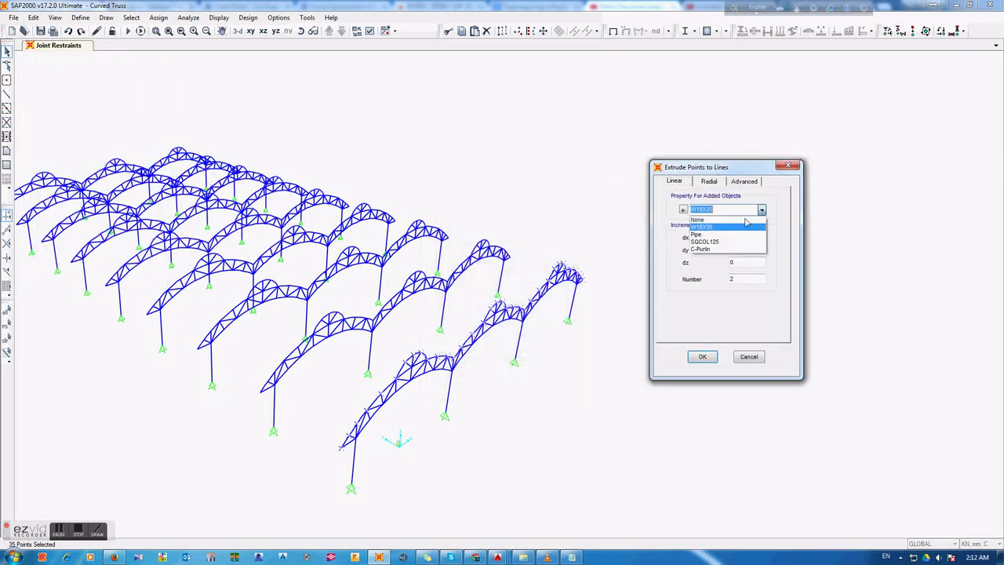
pyautogui.click(716, 250)
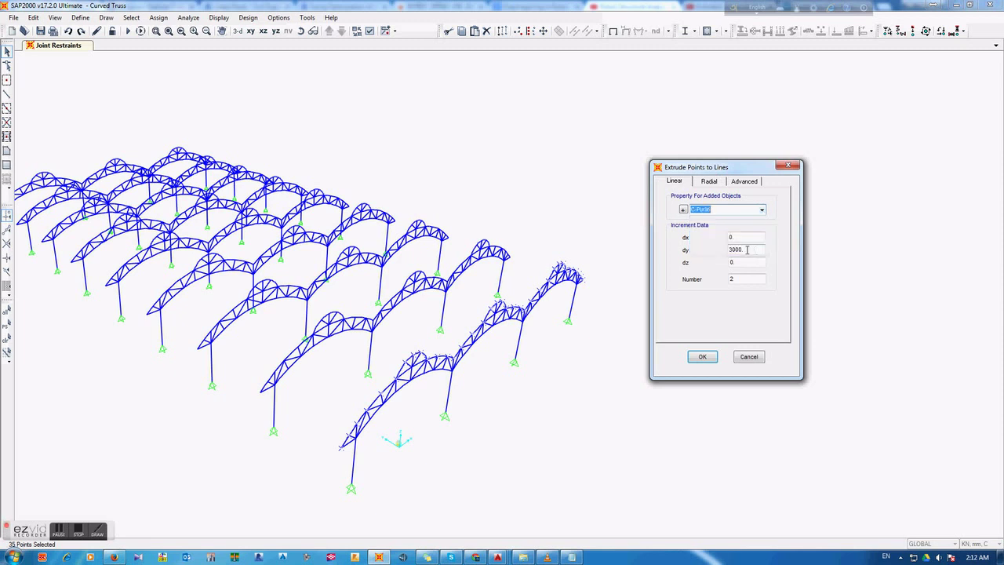
pyautogui.moveTo(747, 251); pyautogui.dragTo(714, 251)
pyautogui.write('6')
pyautogui.click(710, 363)
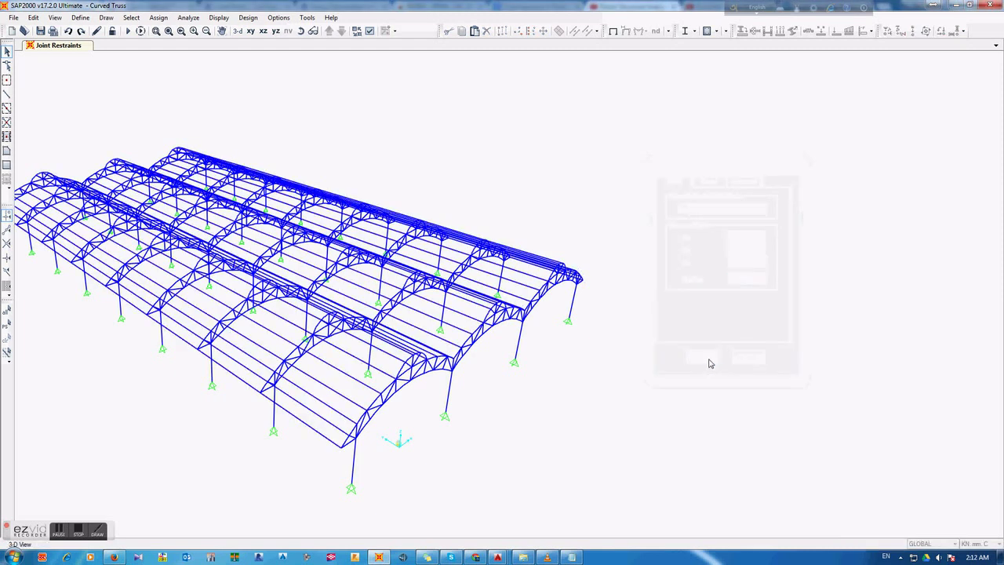
pyautogui.moveTo(504, 469); pyautogui.dragTo(620, 448, button='middle')
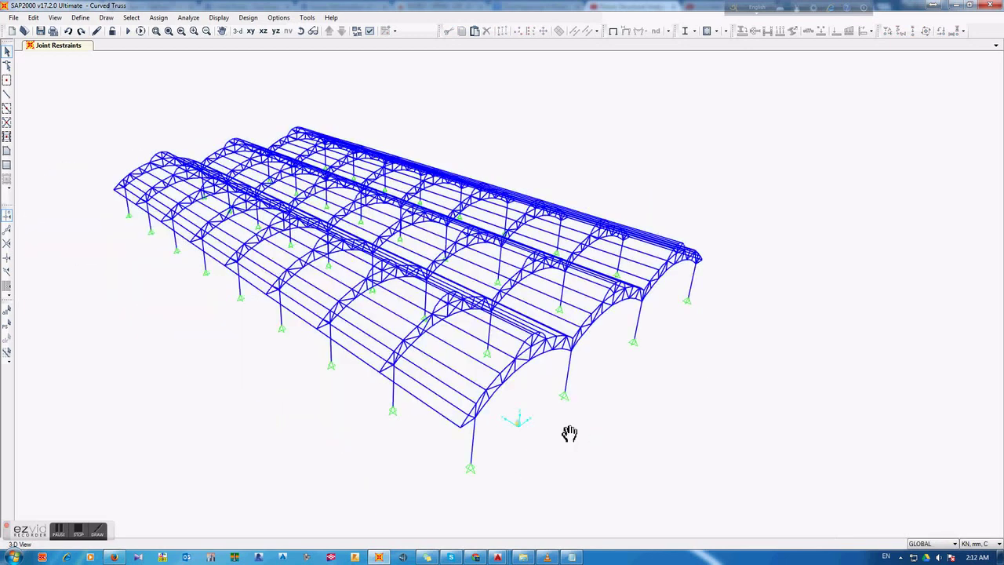
pyautogui.click(300, 31)
pyautogui.moveTo(738, 408)
pyautogui.mouseDown()
pyautogui.moveTo(695, 421)
pyautogui.moveTo(552, 404)
pyautogui.moveTo(523, 432)
pyautogui.moveTo(539, 371)
pyautogui.moveTo(471, 341)
pyautogui.moveTo(386, 372)
pyautogui.mouseUp()
pyautogui.moveTo(359, 445); pyautogui.dragTo(380, 420)
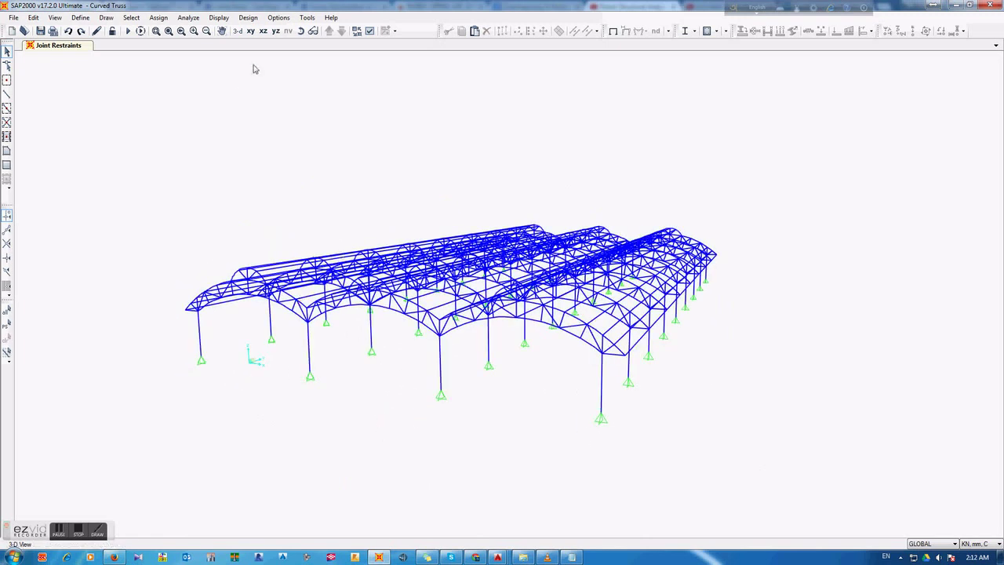
pyautogui.keyDown('shift'); pyautogui.moveTo(455, 429); pyautogui.dragTo(691, 426, button='middle'); pyautogui.keyUp('shift')
pyautogui.moveTo(726, 475); pyautogui.dragTo(719, 413)
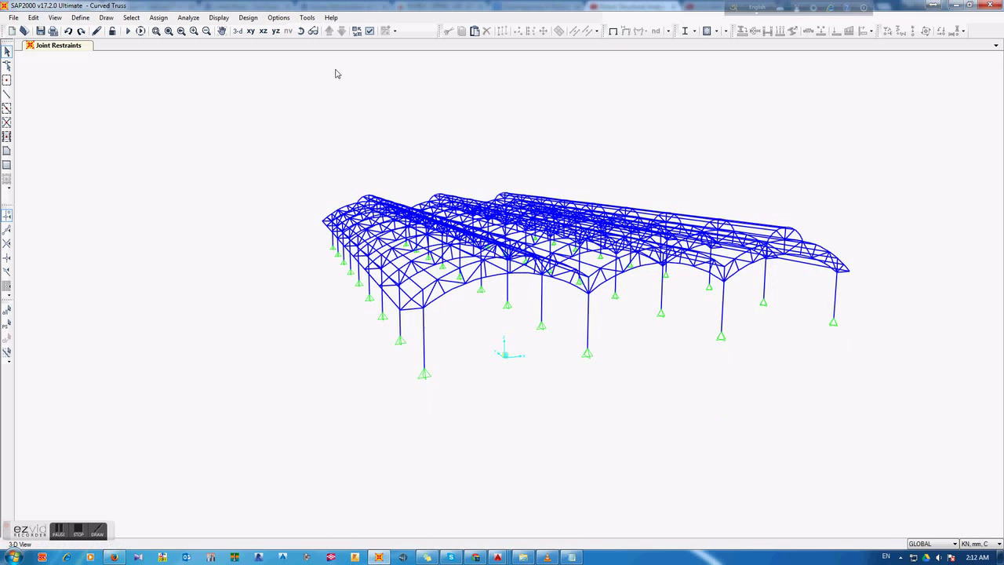
pyautogui.click(301, 32)
pyautogui.moveTo(545, 390); pyautogui.dragTo(709, 411)
pyautogui.moveTo(849, 444); pyautogui.dragTo(536, 450)
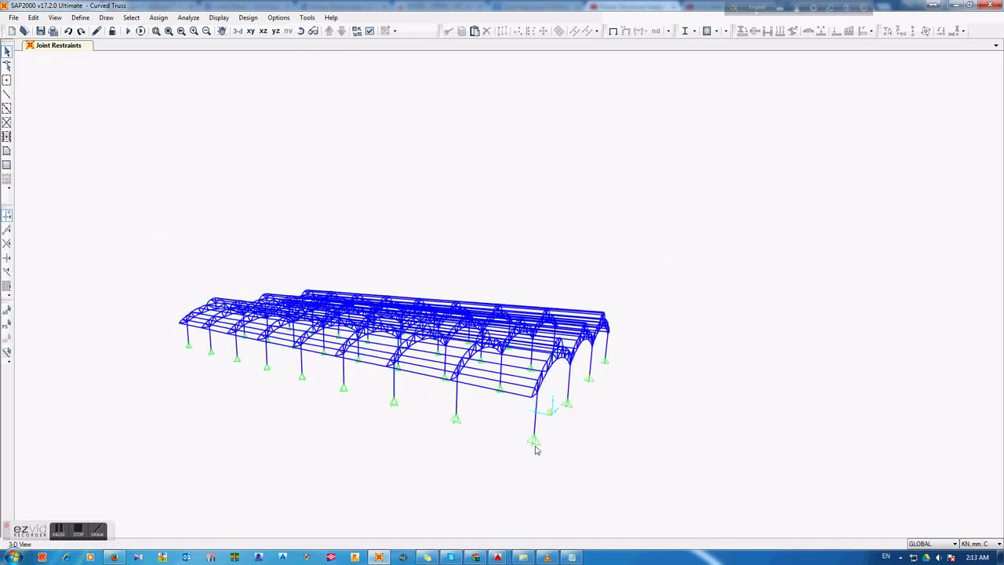
# Display the members as extruded solid sections
pyautogui.click(374, 33)
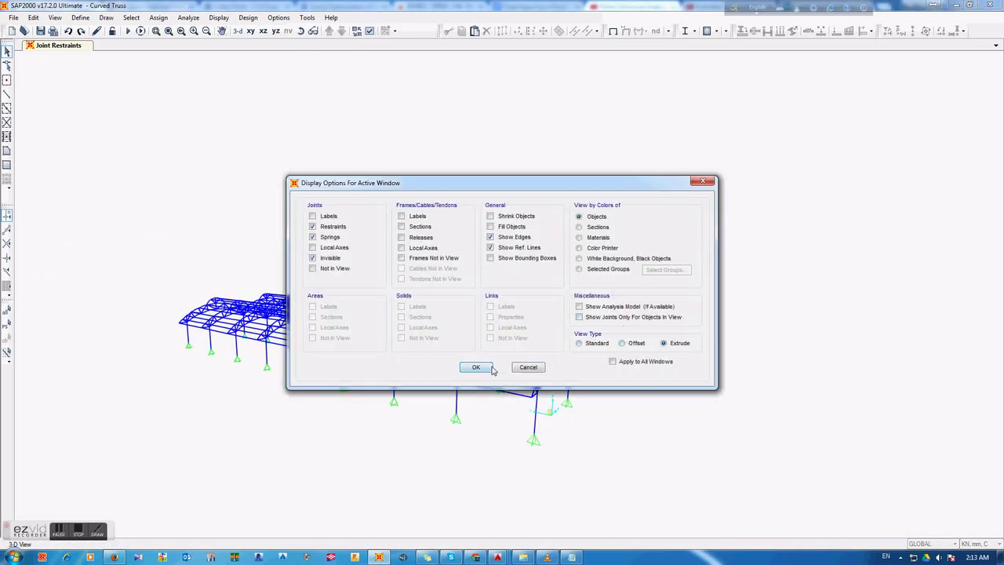
pyautogui.click(476, 368)
pyautogui.scroll(3, 480, 440)
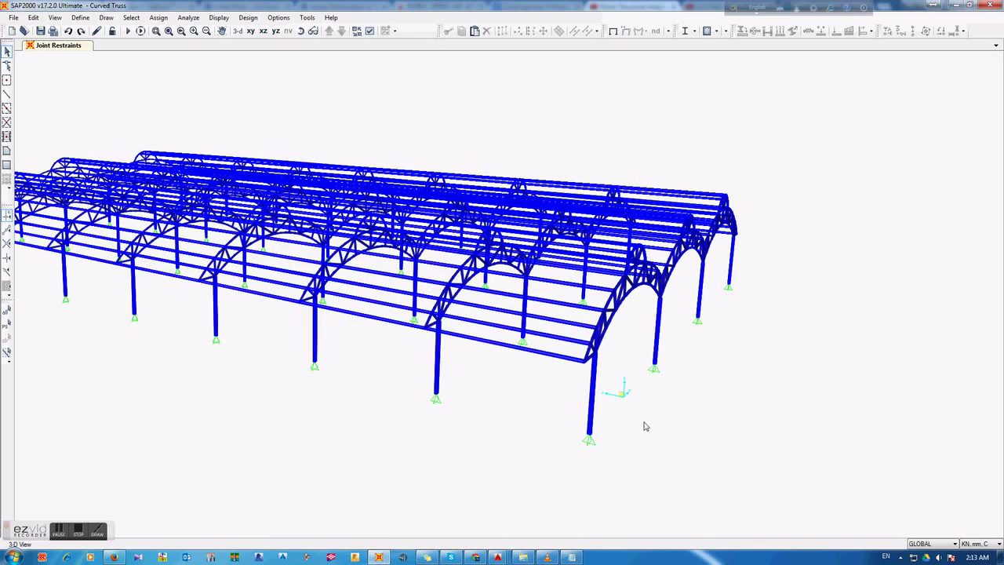
pyautogui.moveTo(644, 424); pyautogui.dragTo(796, 463, button='middle')
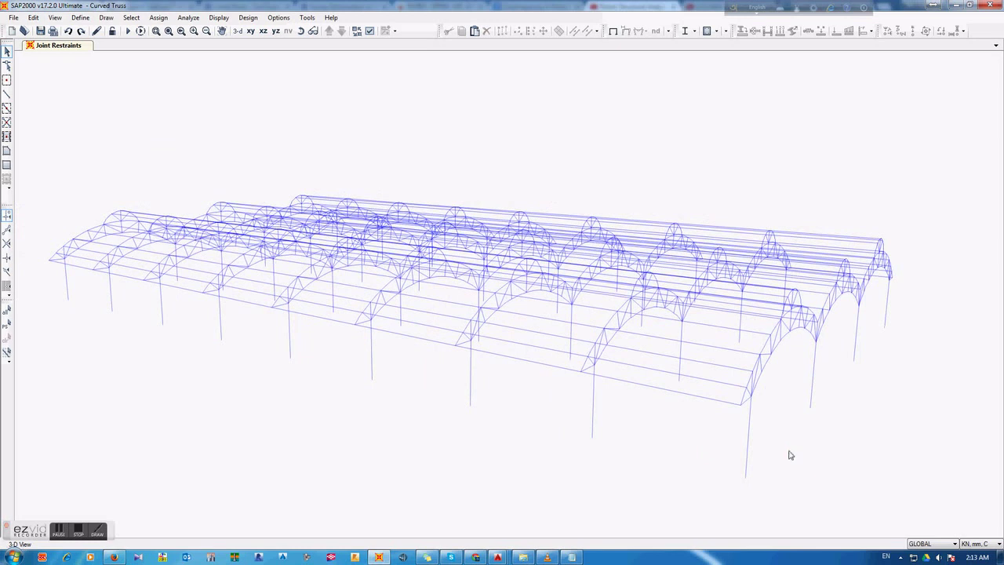
# Colour the extruded members by section type
pyautogui.click(371, 33)
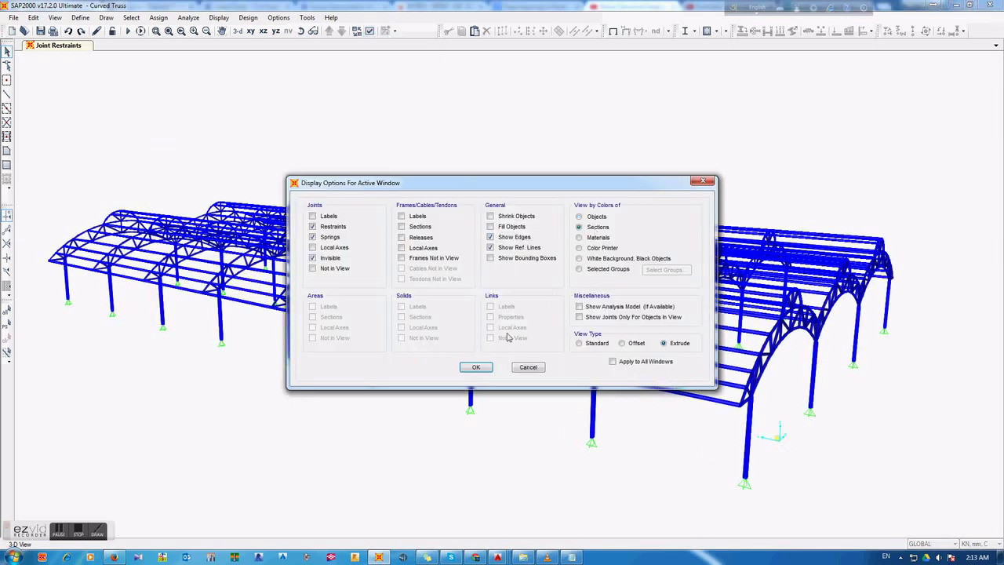
pyautogui.click(475, 368)
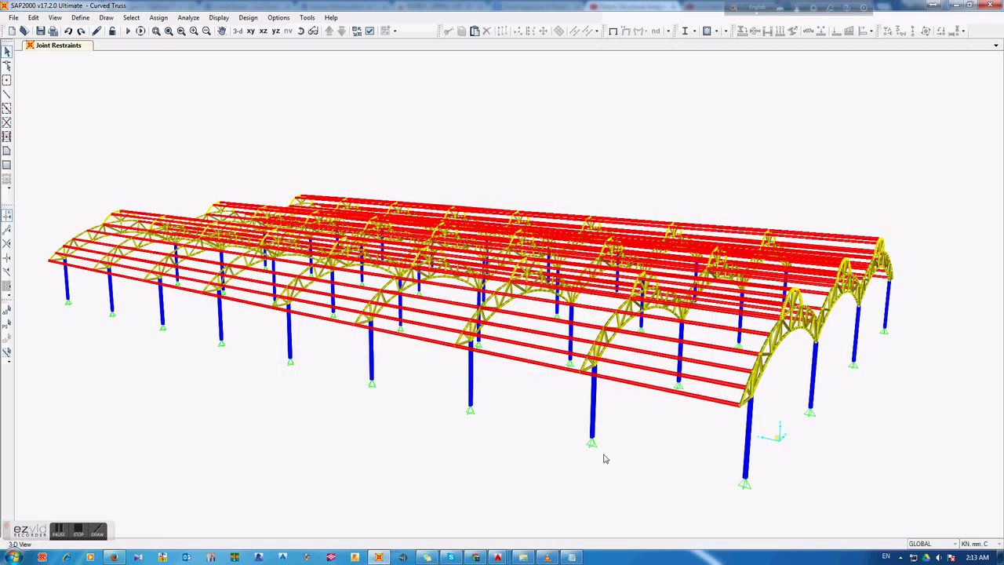
pyautogui.moveTo(604, 459); pyautogui.dragTo(553, 428, button='middle')
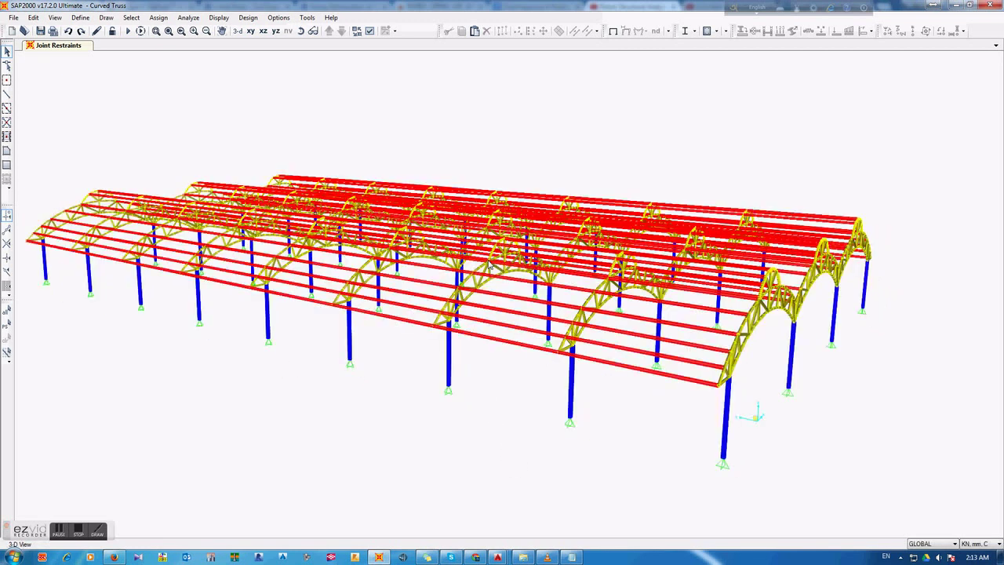
pyautogui.click(300, 30)
pyautogui.moveTo(863, 436)
pyautogui.mouseDown()
pyautogui.moveTo(643, 446)
pyautogui.moveTo(498, 422)
pyautogui.moveTo(504, 408)
pyautogui.moveTo(601, 390)
pyautogui.moveTo(611, 367)
pyautogui.mouseUp()
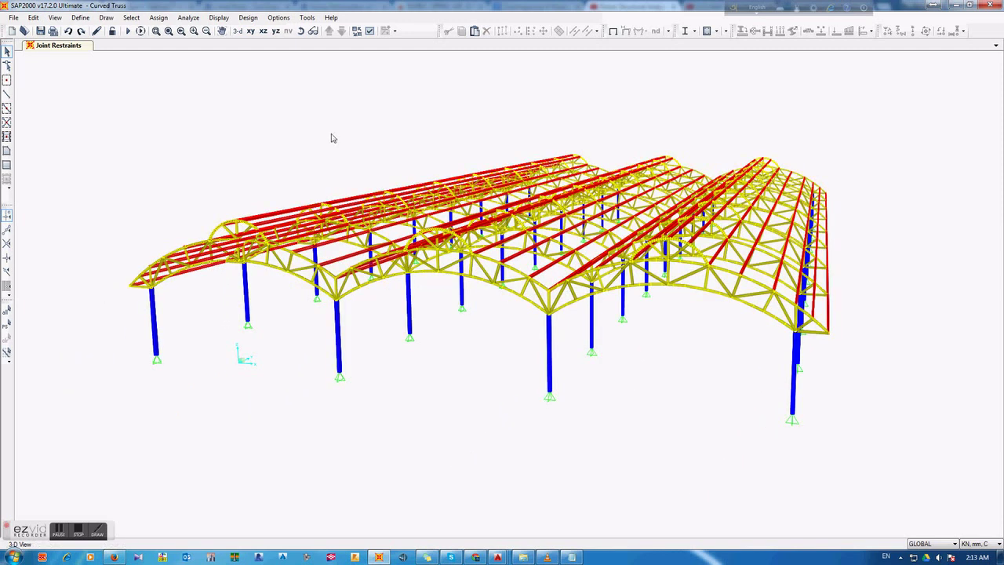
pyautogui.click(369, 30)
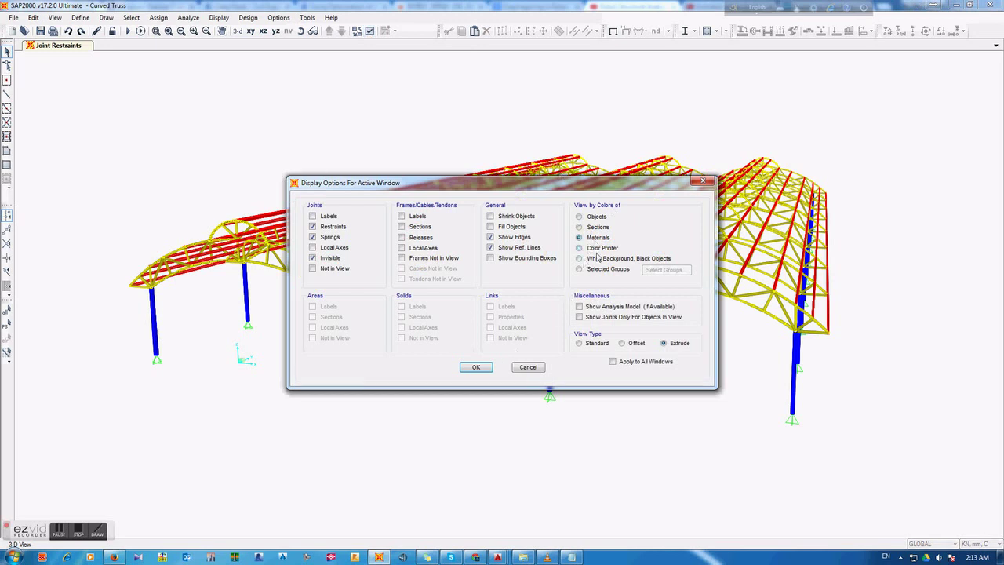
pyautogui.click(491, 365)
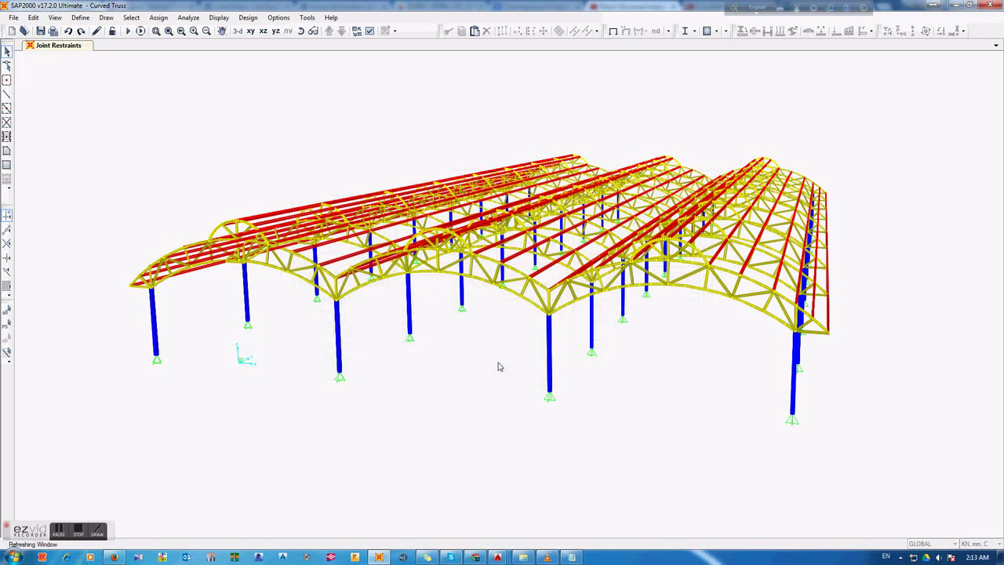
pyautogui.click(370, 31)
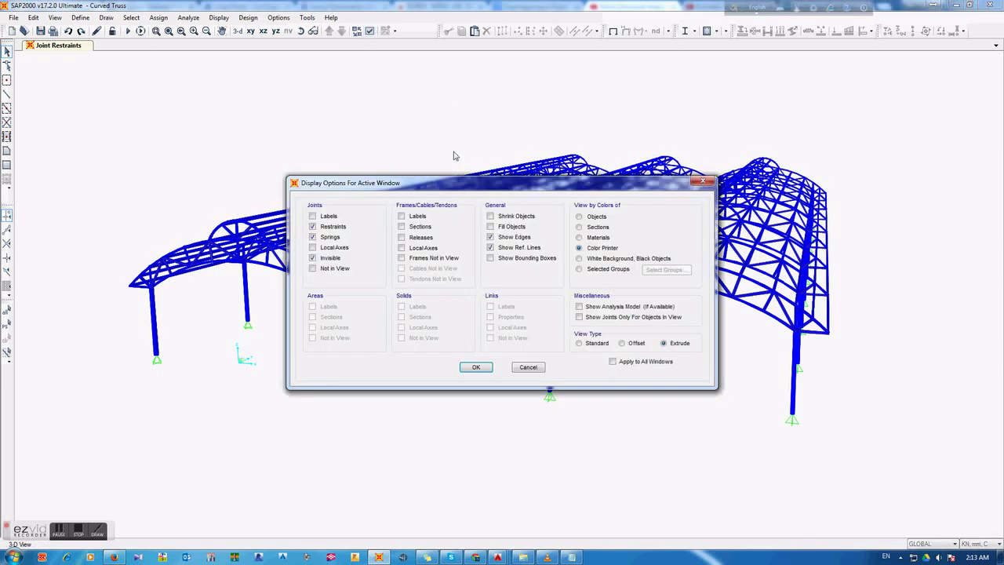
pyautogui.click(581, 269)
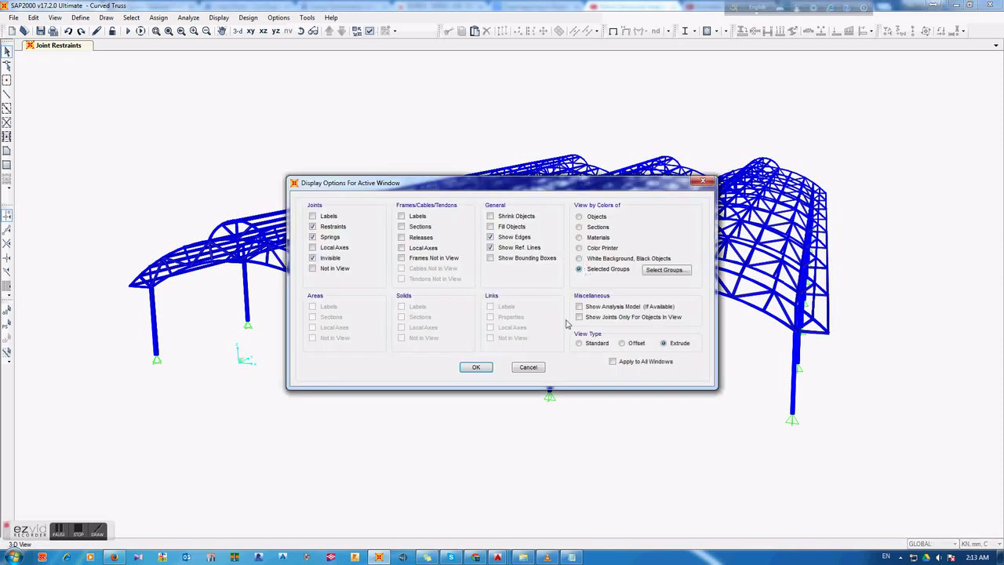
pyautogui.click(594, 228)
pyautogui.click(476, 367)
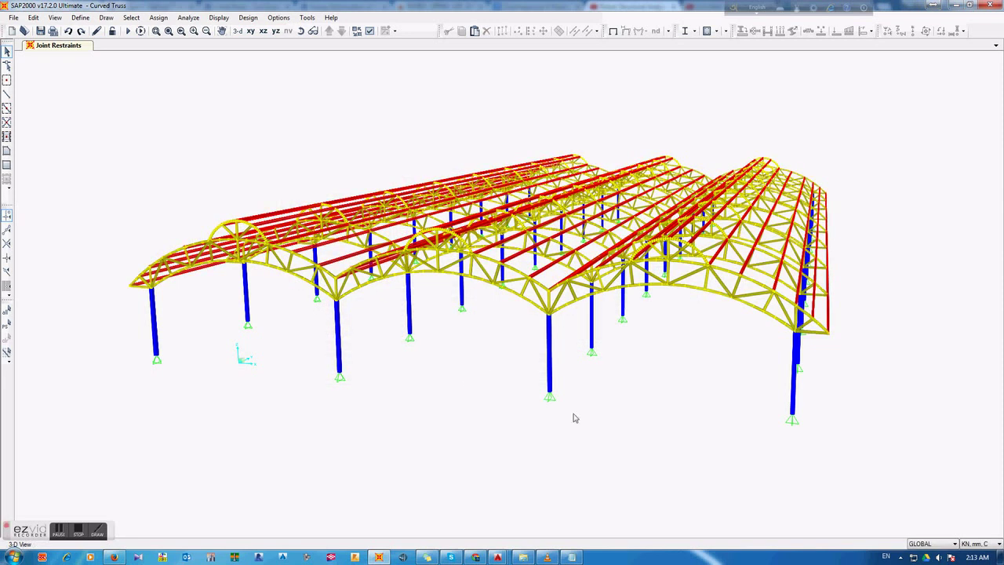
pyautogui.moveTo(600, 434); pyautogui.dragTo(561, 440, button='middle')
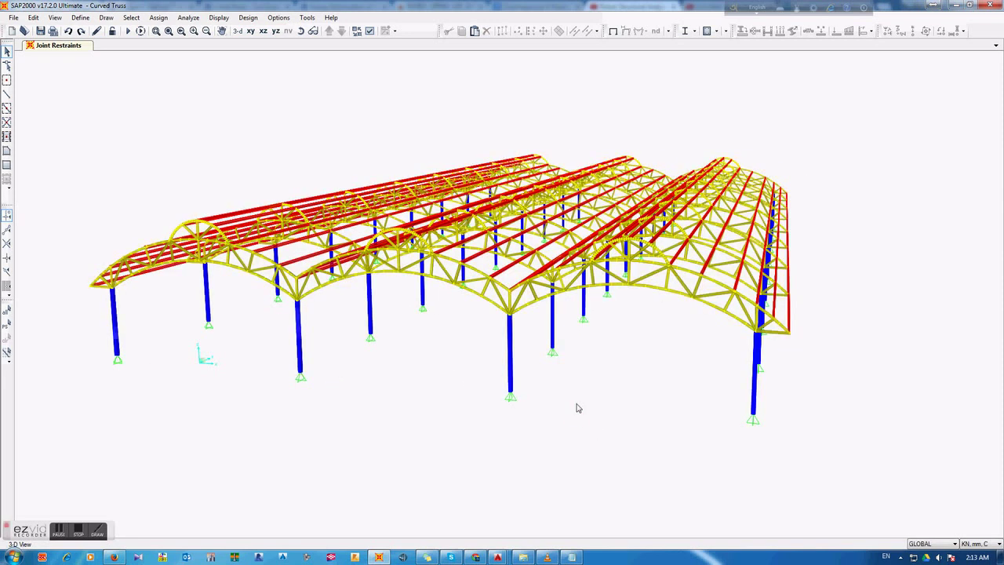
pyautogui.click(571, 557)
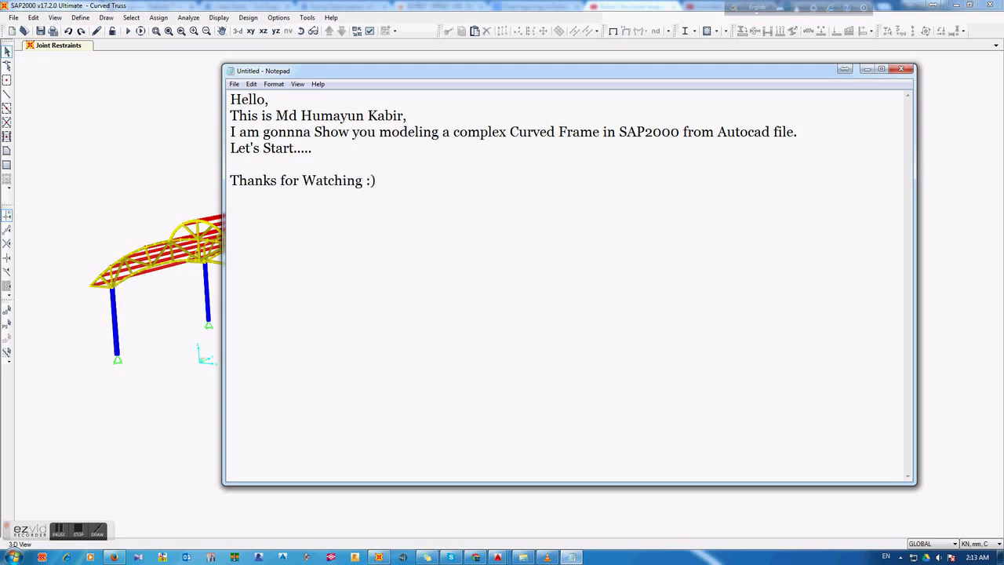
pyautogui.click(866, 70)
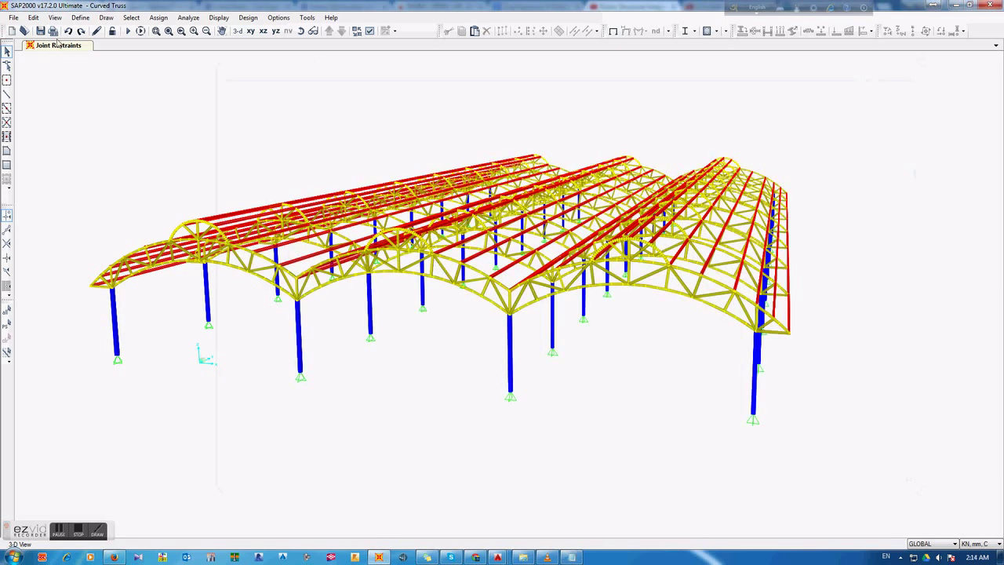